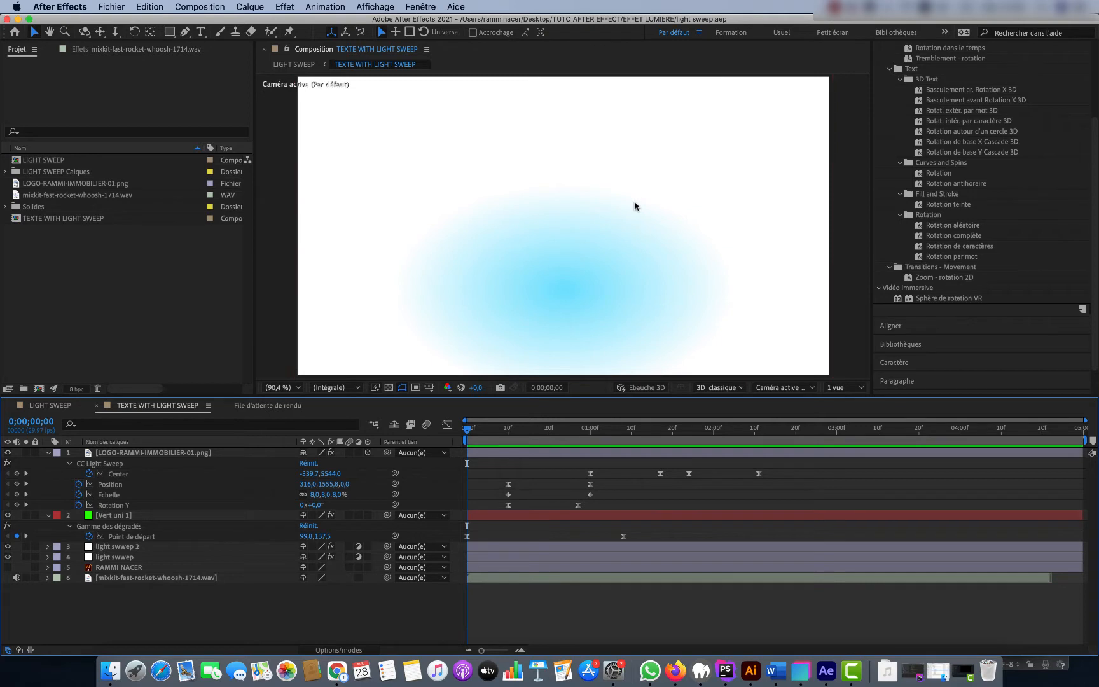
Step: Preview the finished logo light sweep animation from the start, including its whoosh sound layer
key(space)
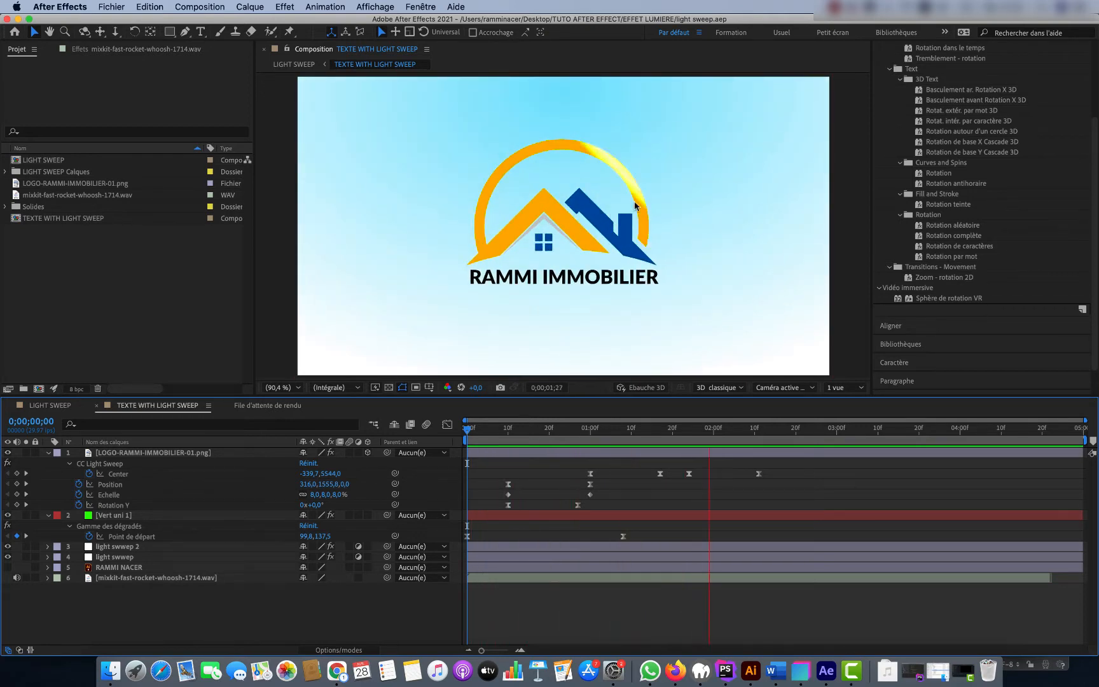
key(space)
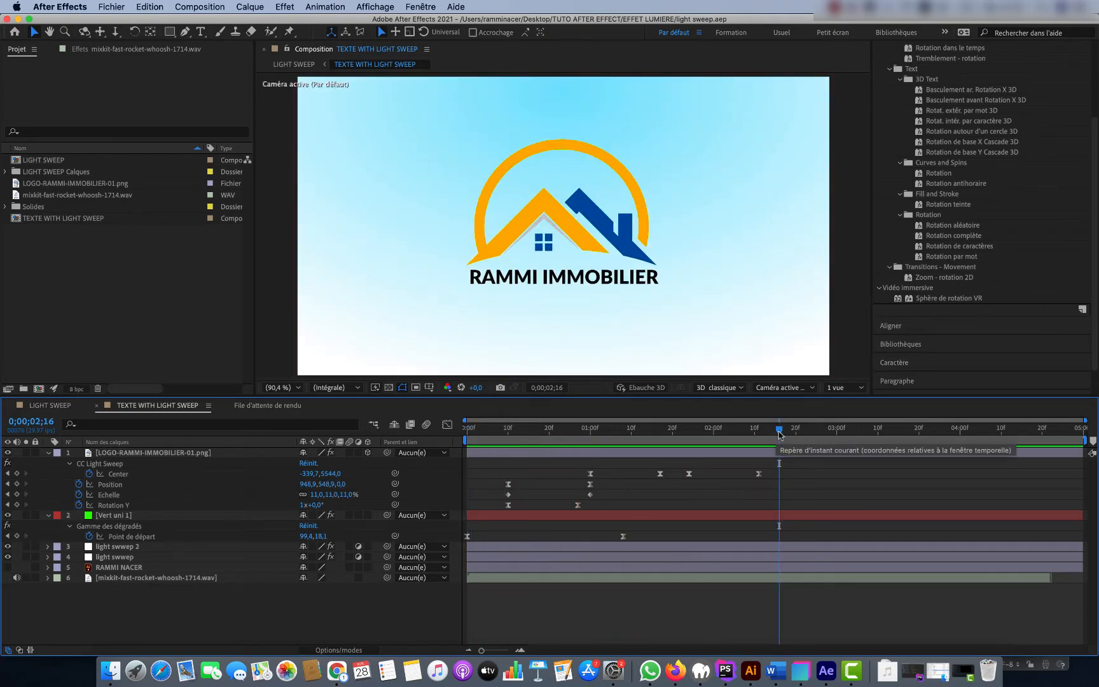
key(space)
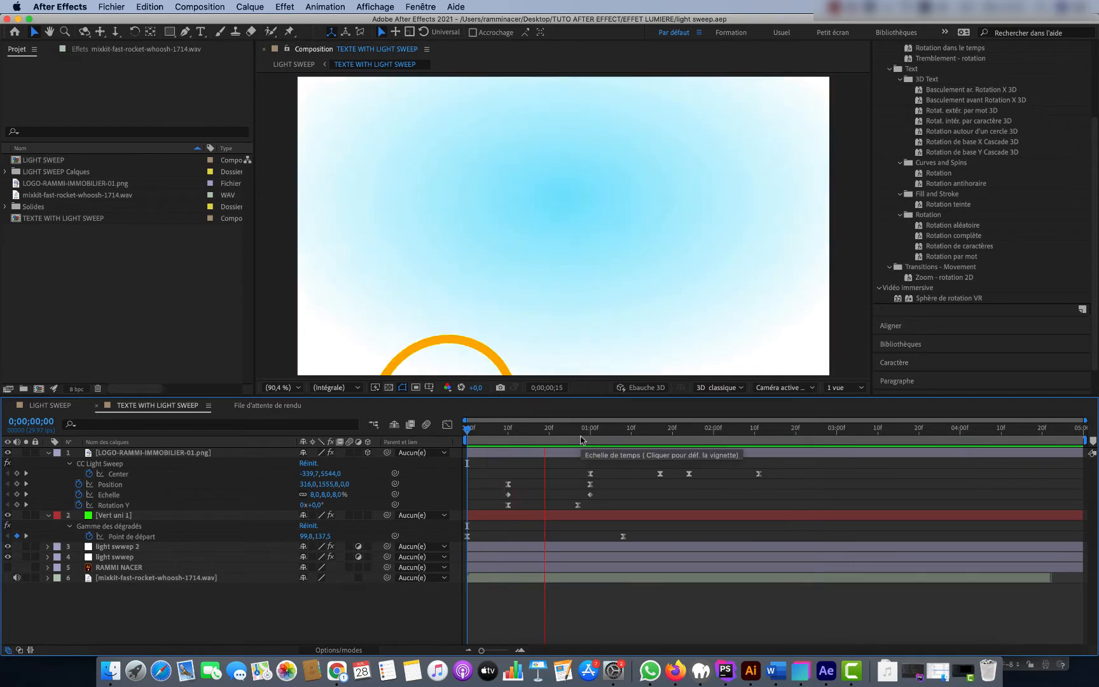
key(space)
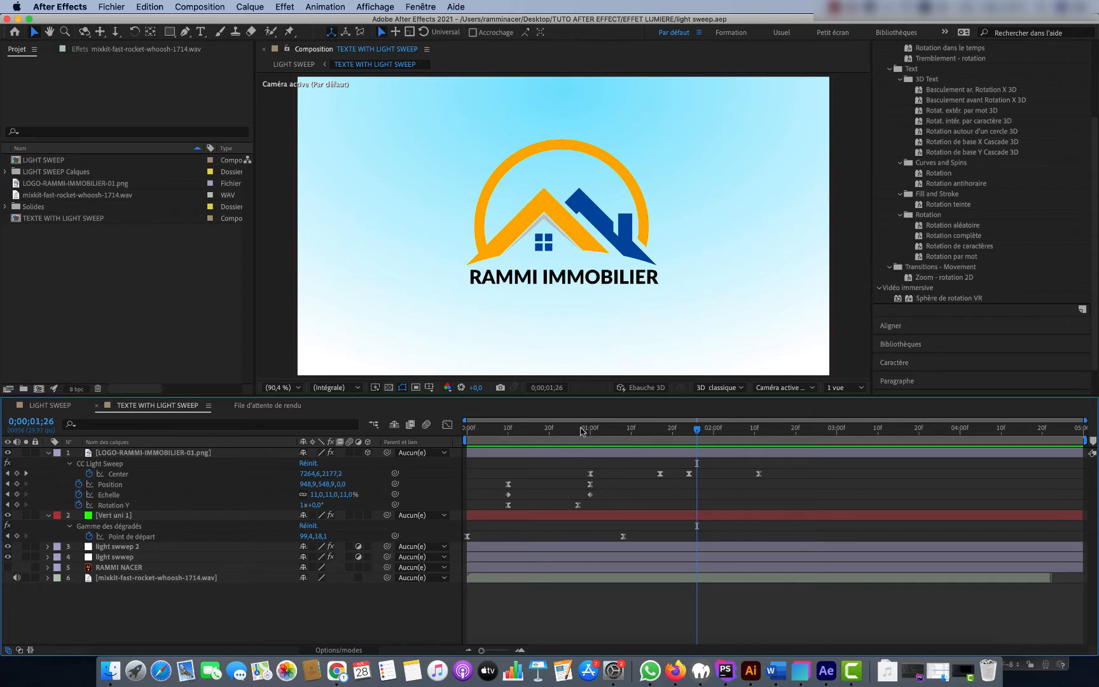
drag(582, 428, 453, 436)
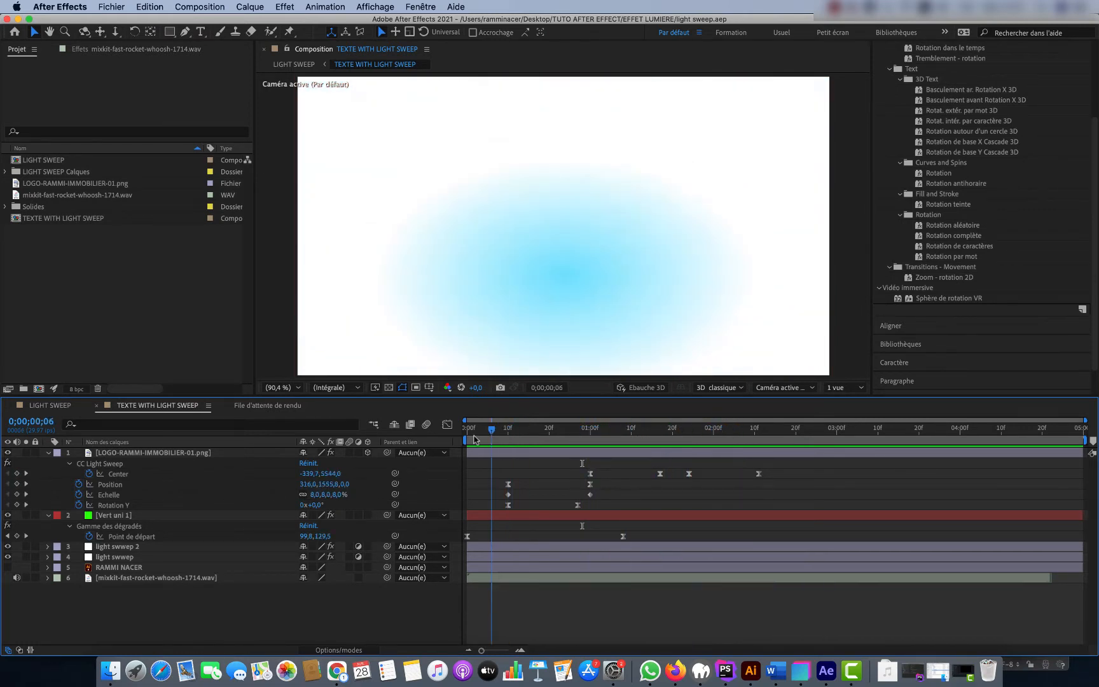
click(522, 579)
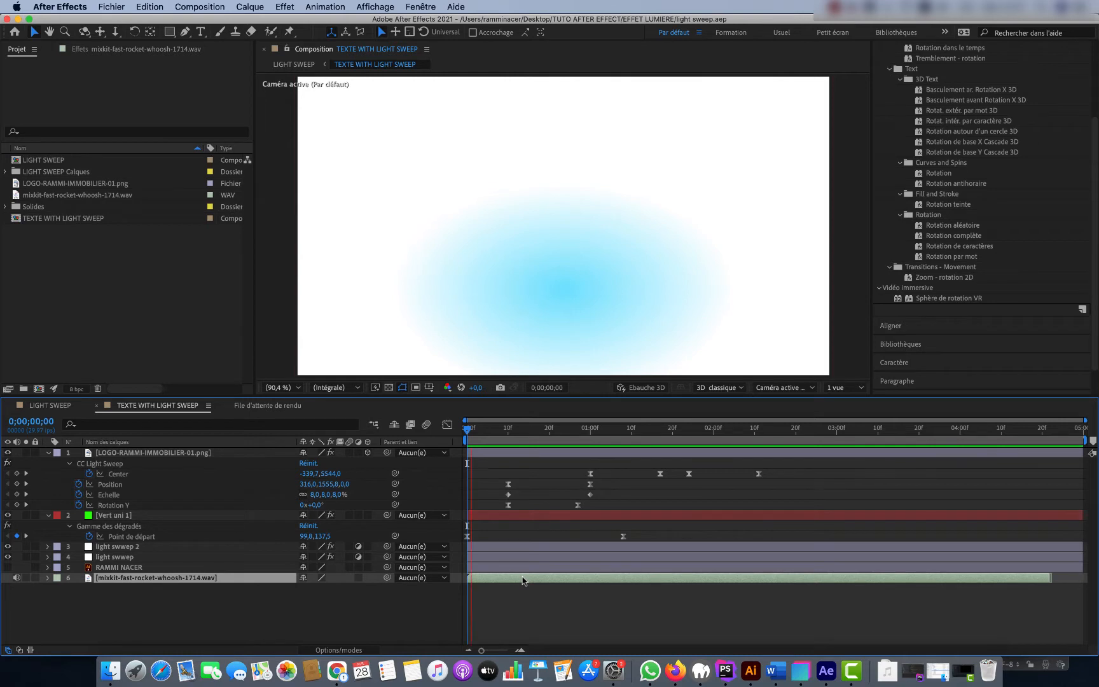
key(space)
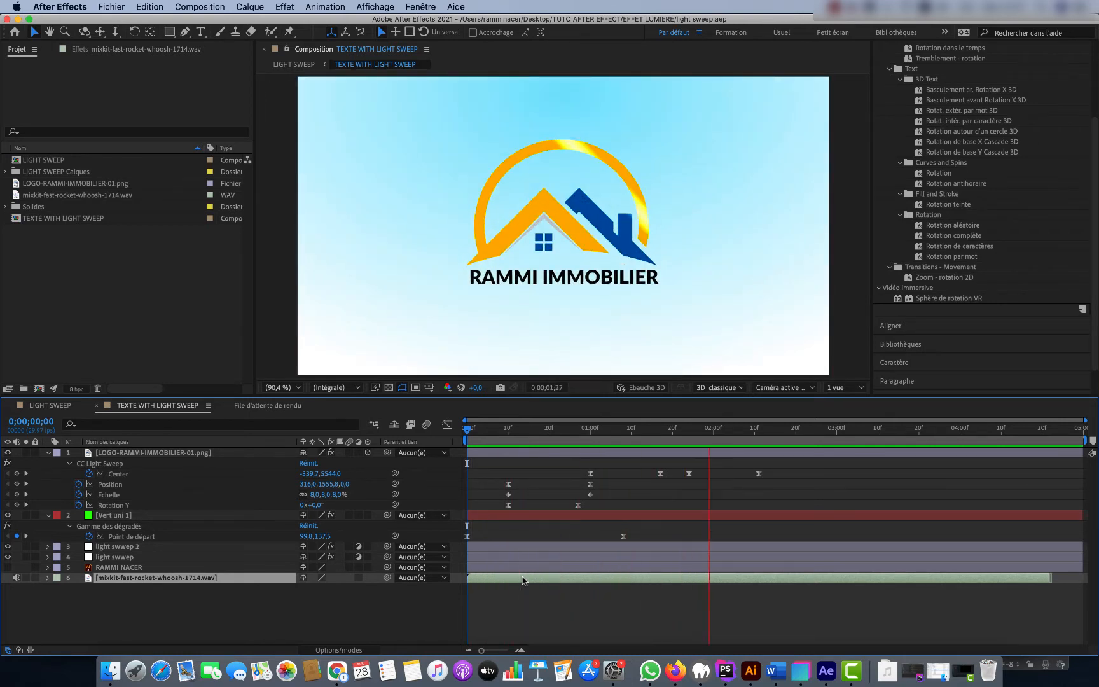
key(space)
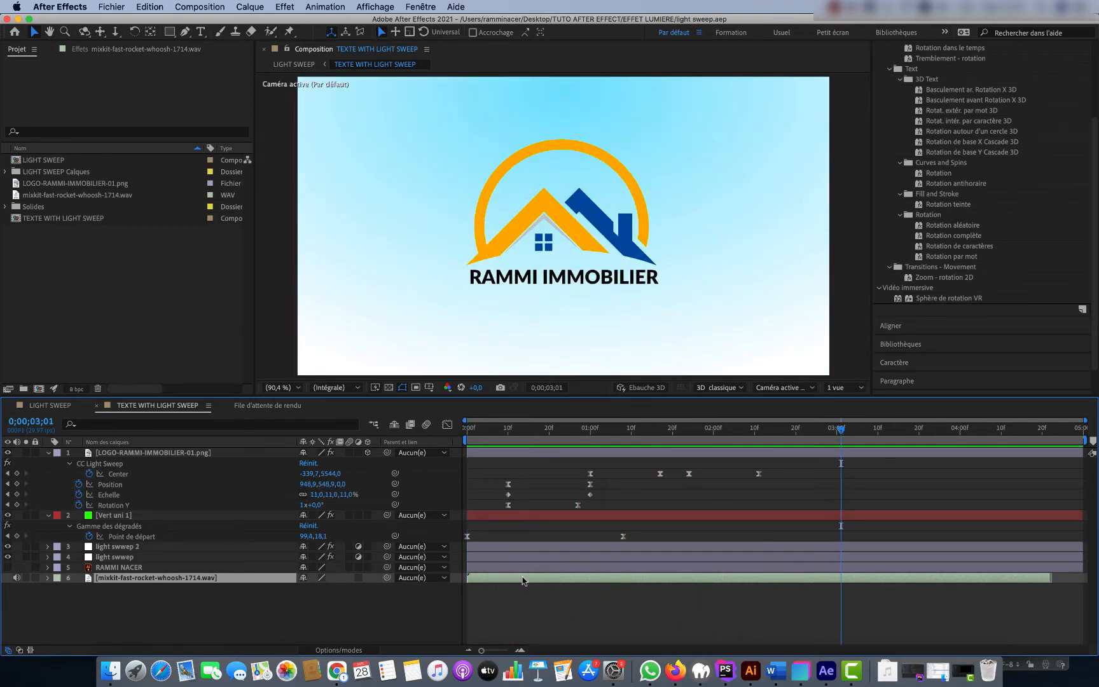
Step: Switch to Illustrator and inspect the orange arc and roof shape of the logo
key(super+Tab)
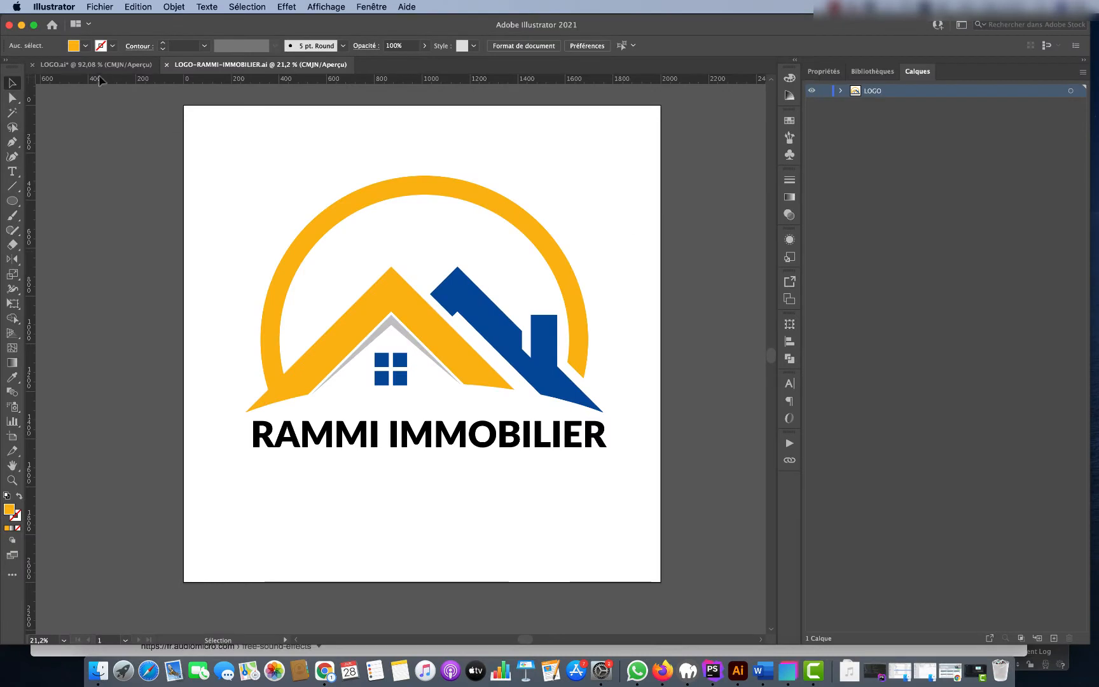
click(436, 192)
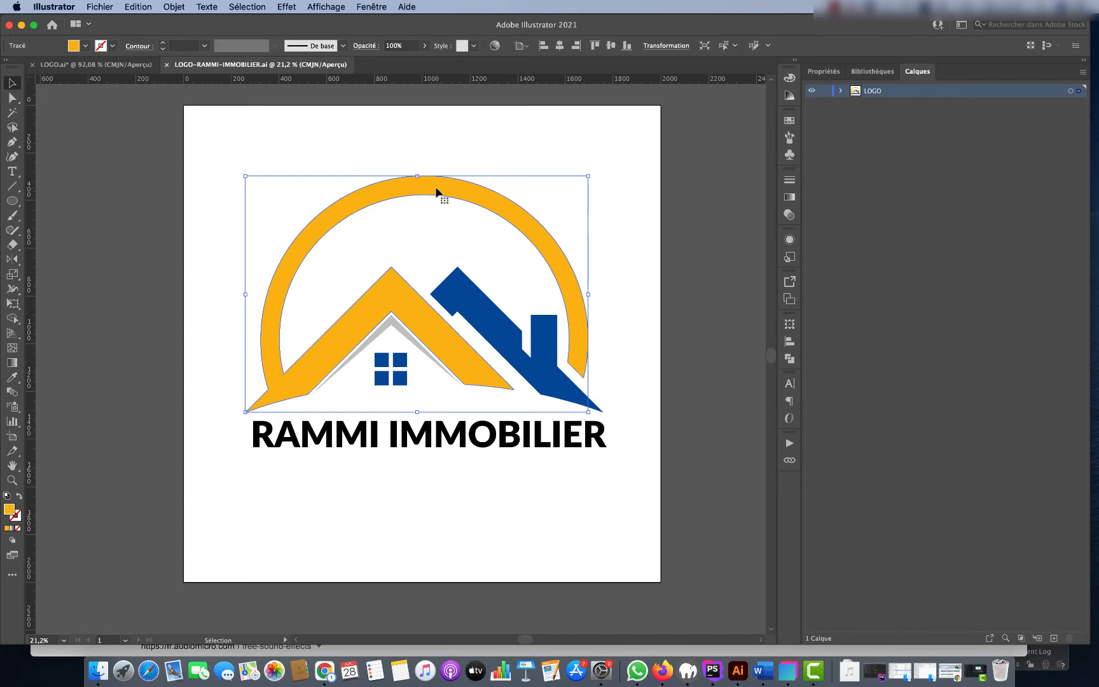
click(623, 178)
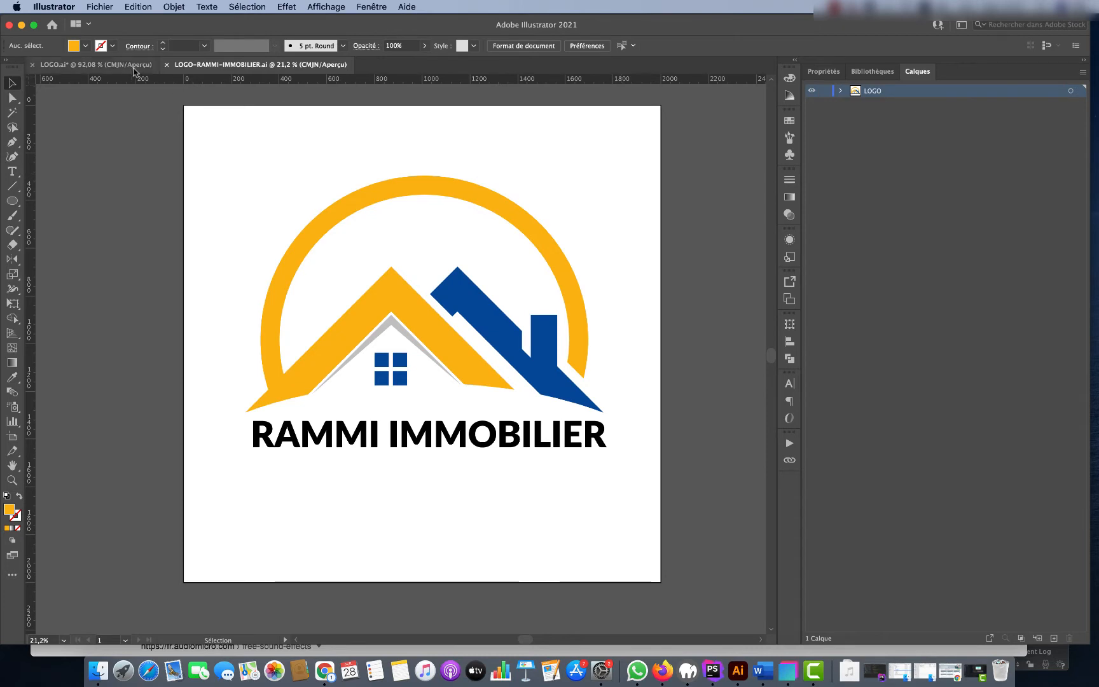
Step: Export the logo as a PNG using all artboards, at 300 ppi with a transparent background
click(99, 8)
mouse_move(128, 223)
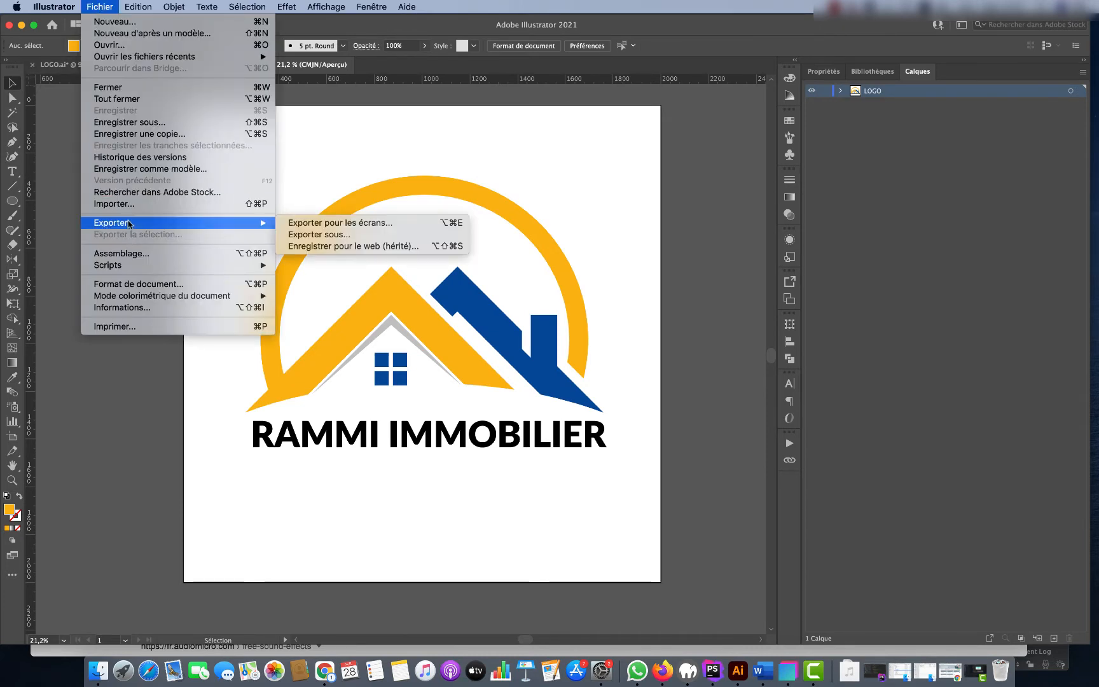
click(311, 235)
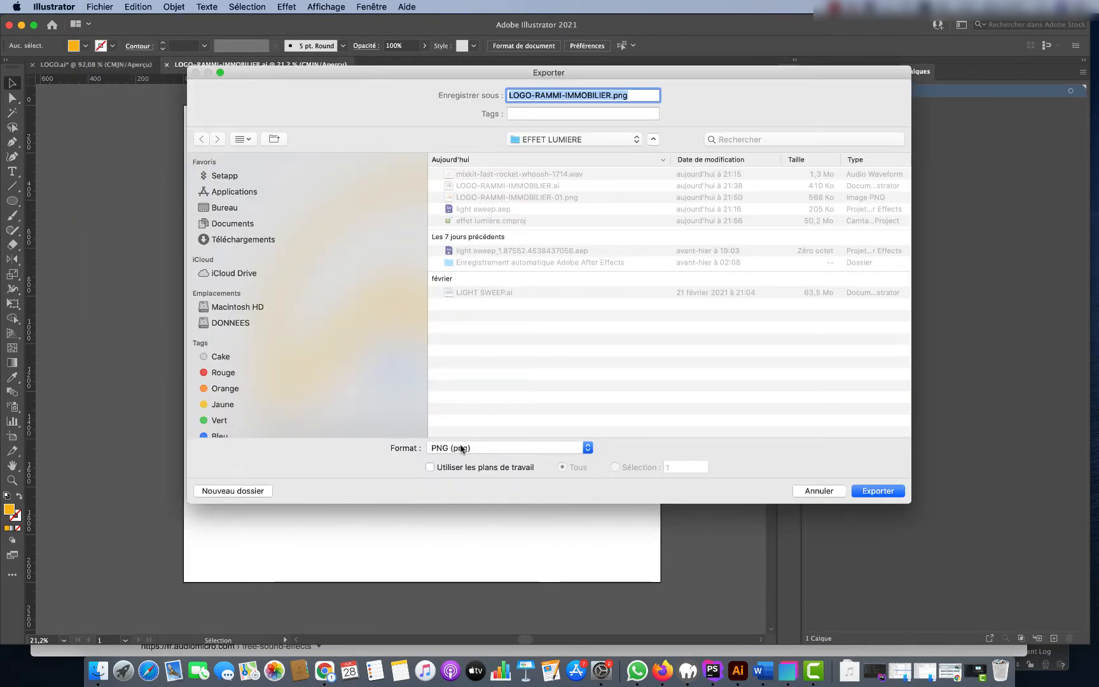
click(478, 468)
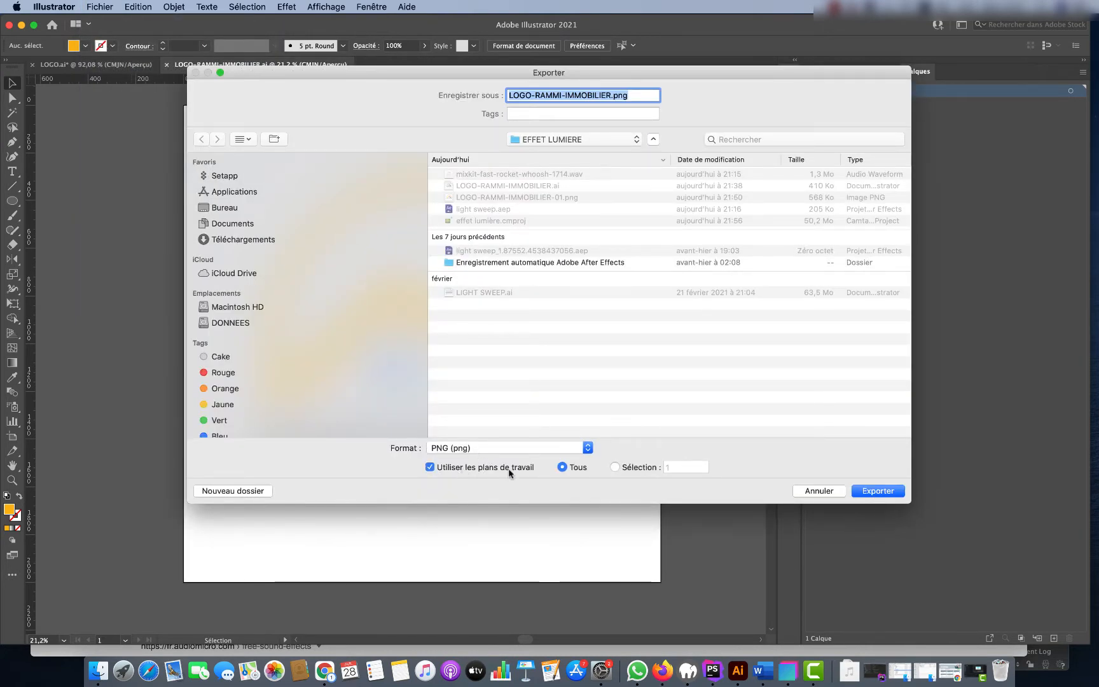
click(883, 493)
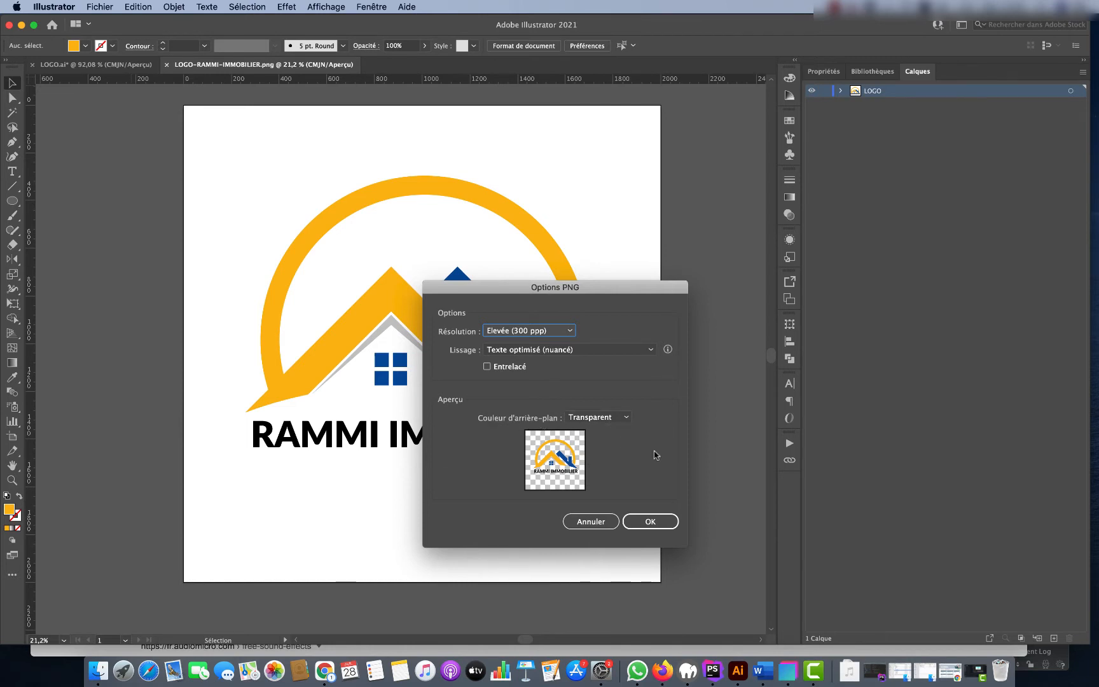
click(652, 522)
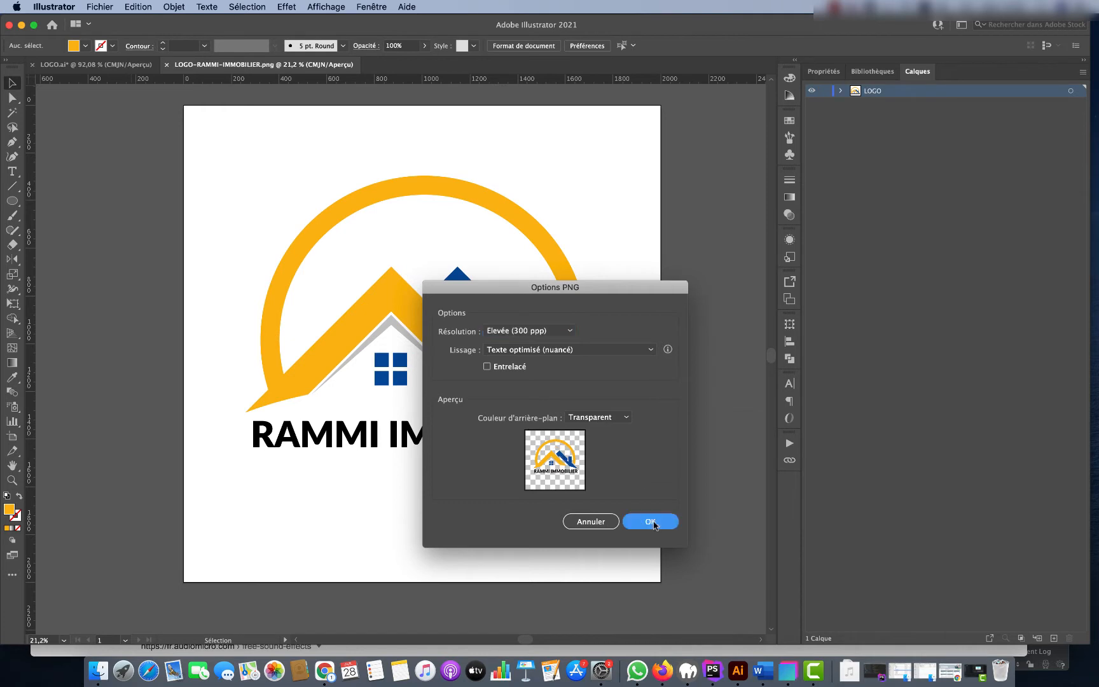
click(751, 369)
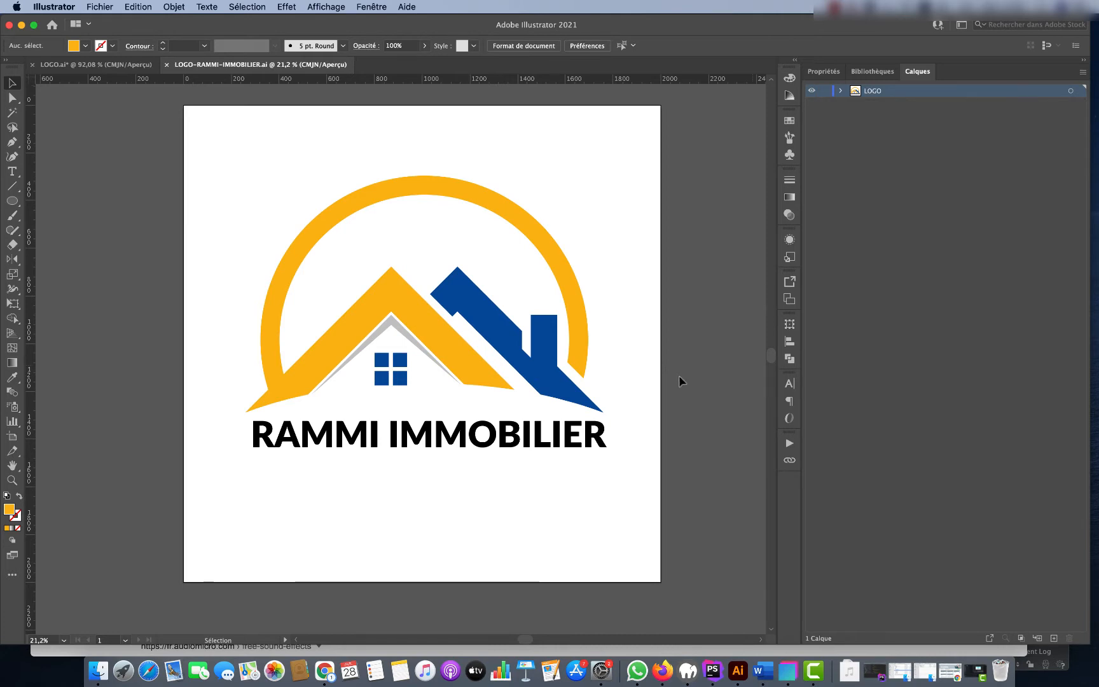
Step: Switch to Adobe After Effects 2021 and start a new project
key(super+space)
text(after)
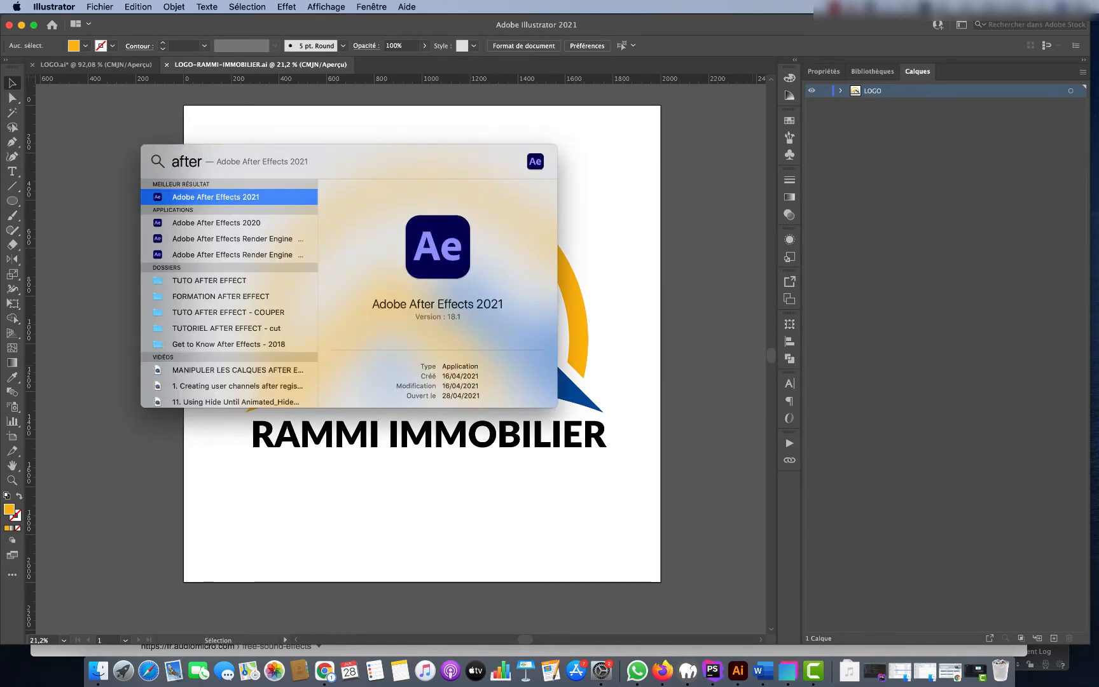
key(Return)
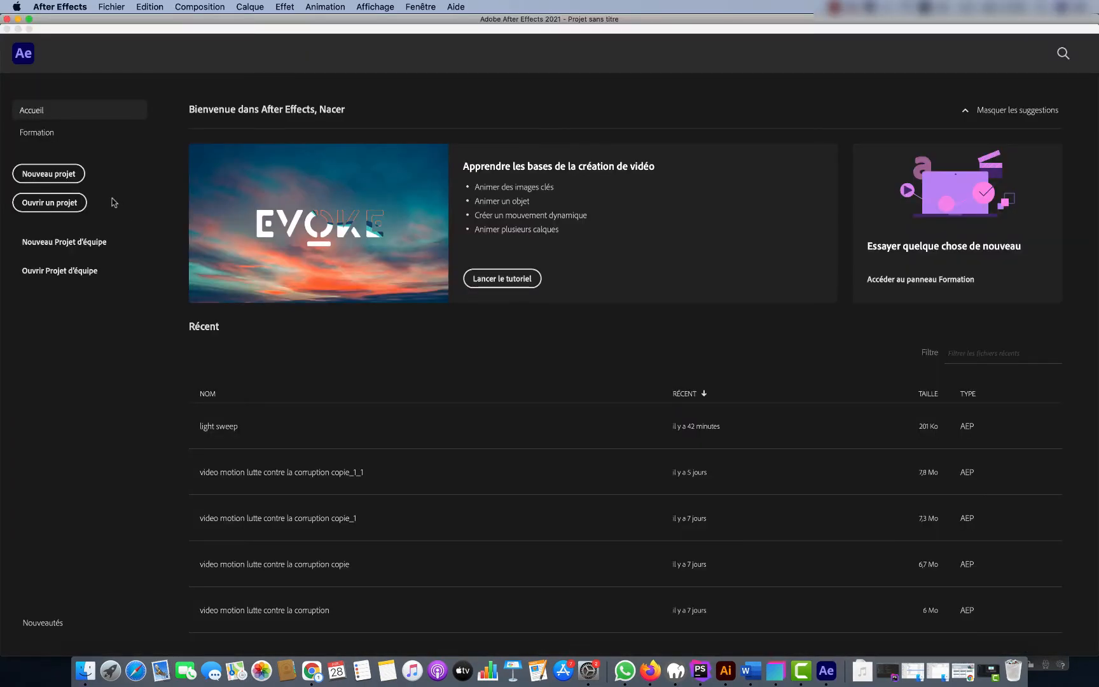
click(61, 178)
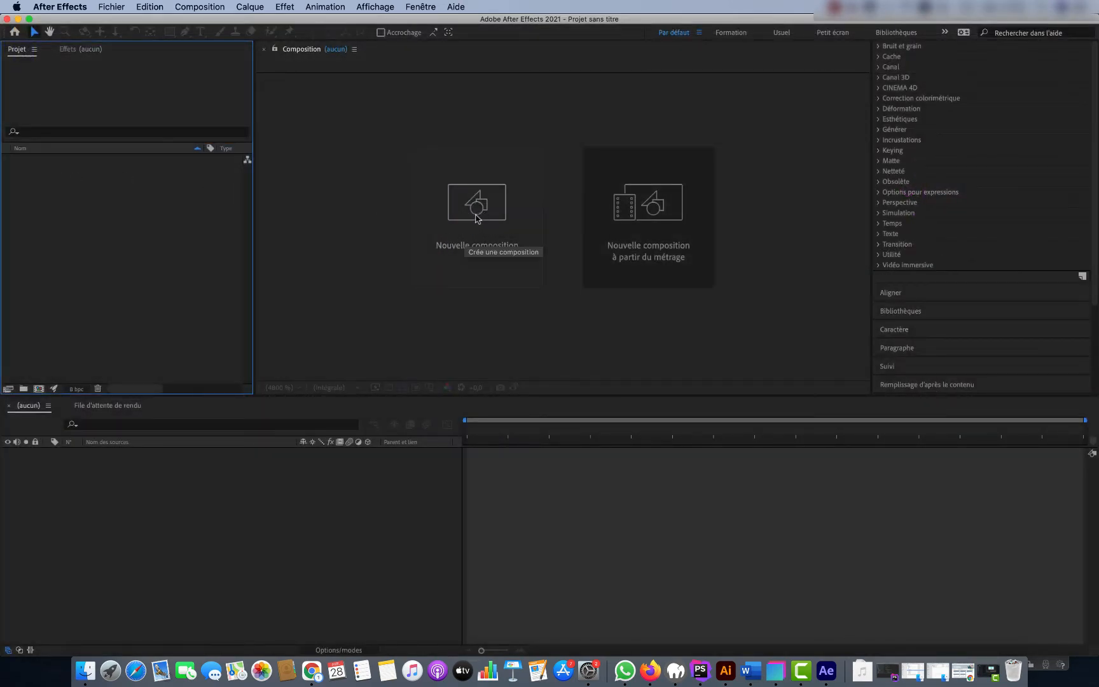
Step: Create a 1920 x 1080 px composition named Composition 1 with the HDTV 1080 29,97 preset
click(476, 220)
click(576, 199)
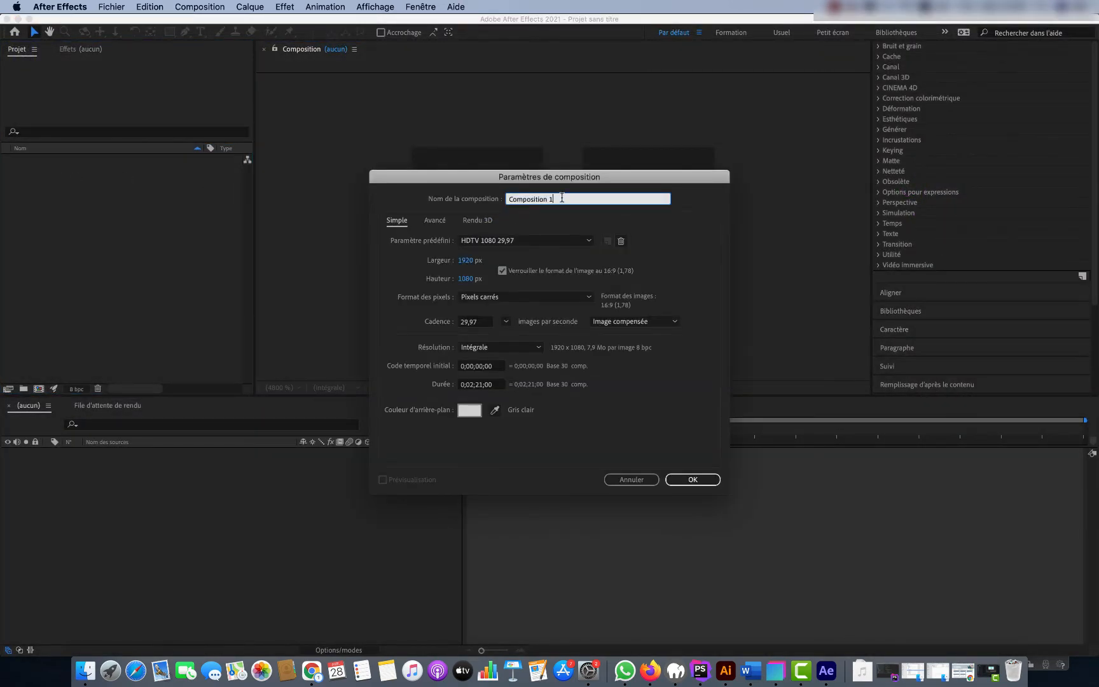
double_click(576, 199)
click(692, 480)
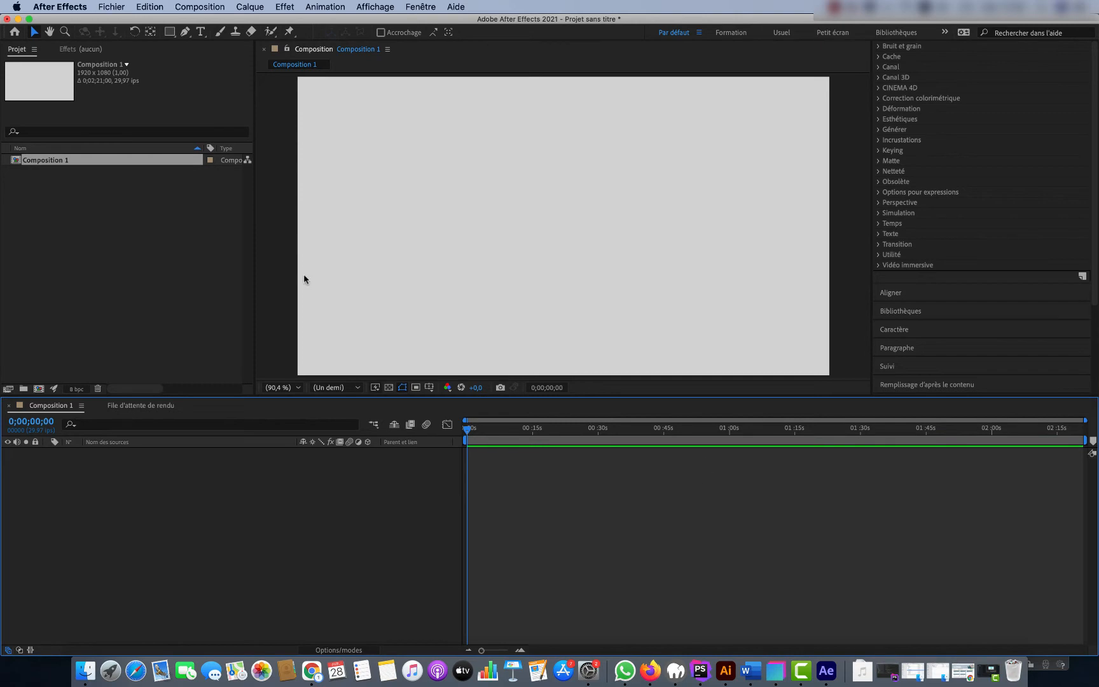
click(164, 224)
double_click(164, 224)
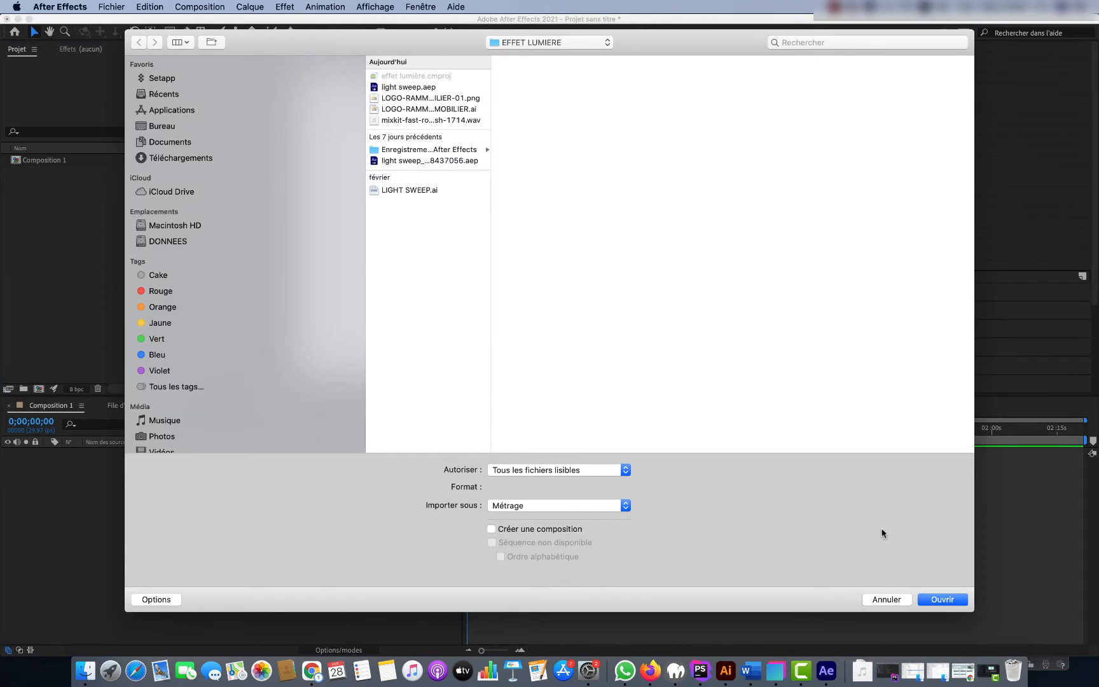
click(896, 599)
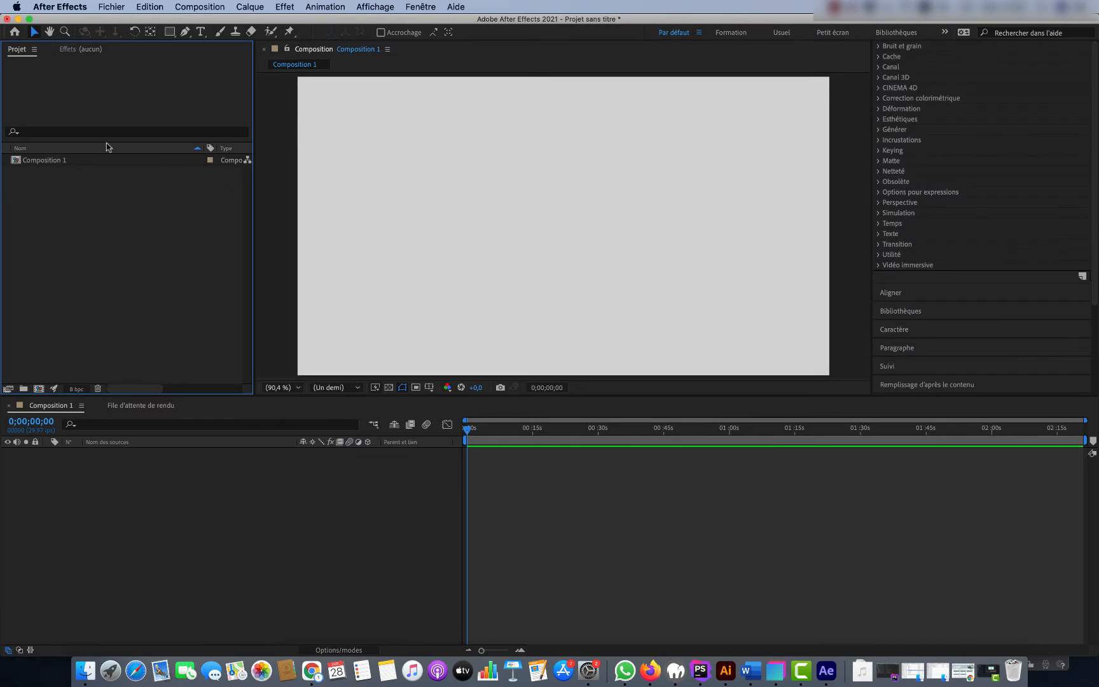
click(110, 8)
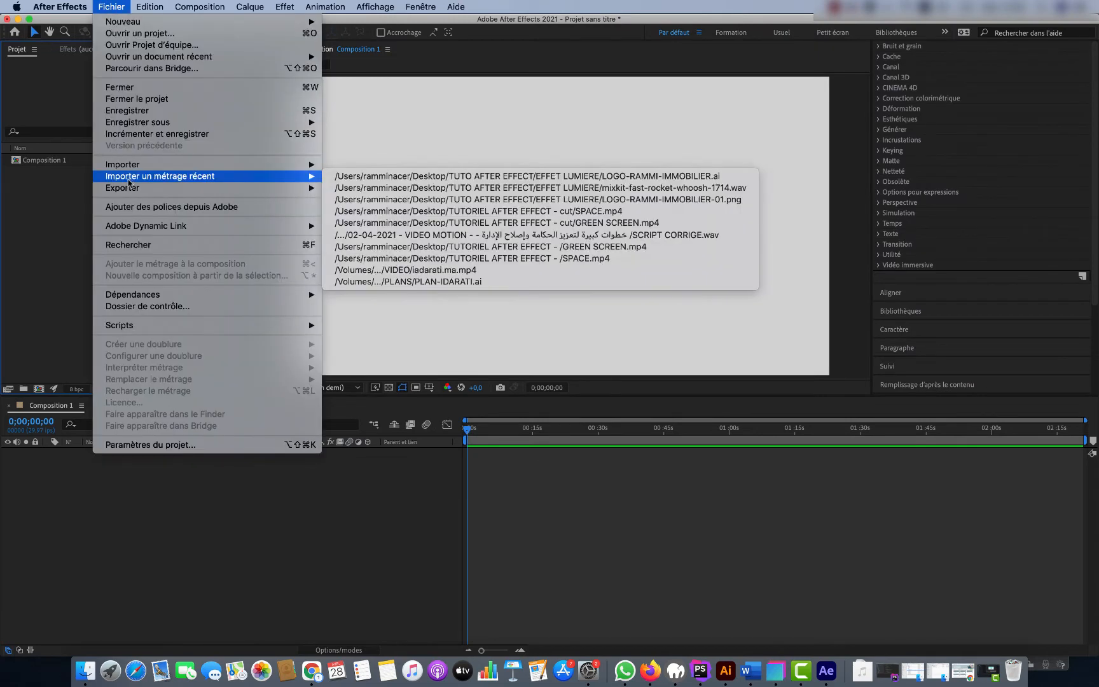
mouse_move(142, 165)
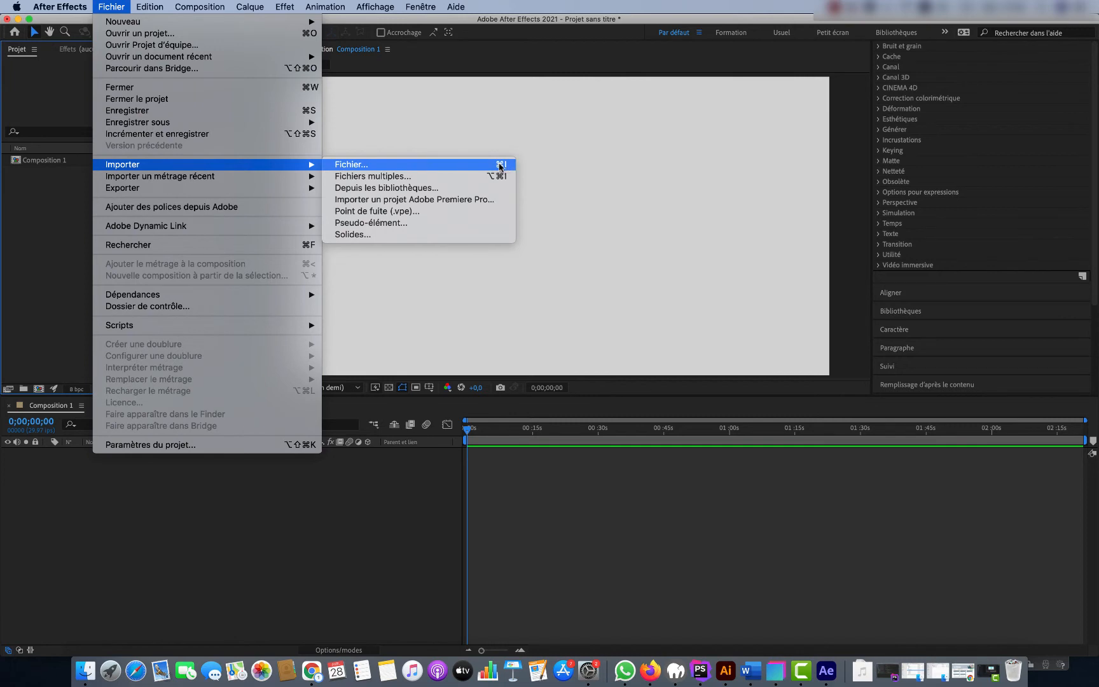
click(50, 208)
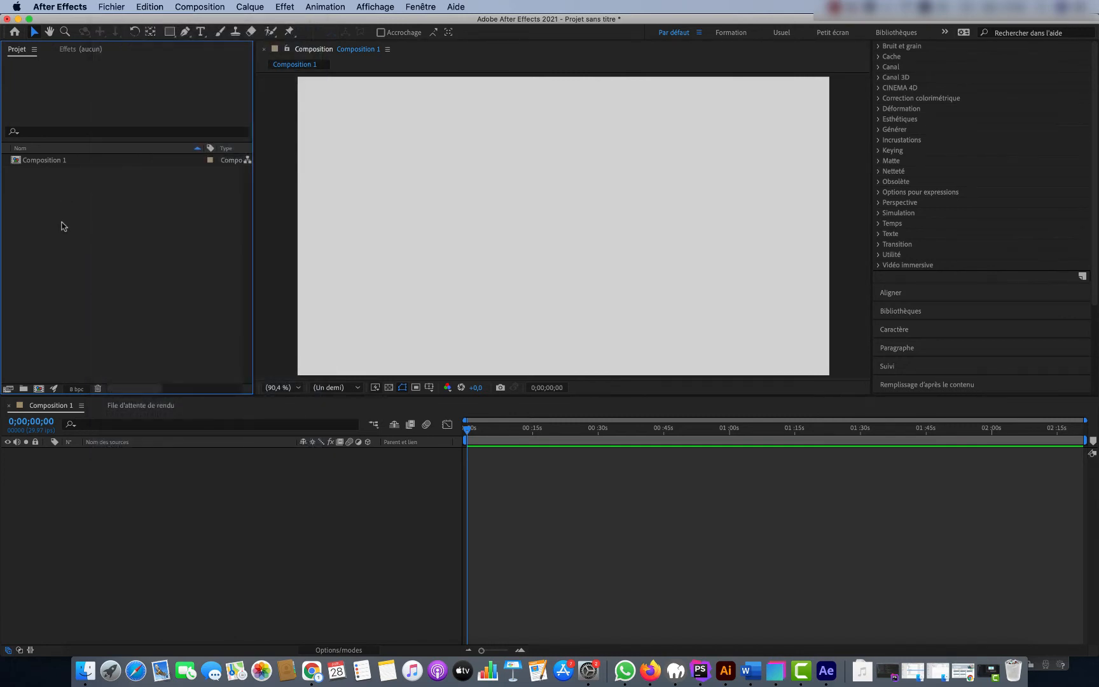
Step: Import LOGO-RAMMI-IMMOBILIER.ai from the EFFET LUMIERE folder as footage (Métrage)
double_click(74, 222)
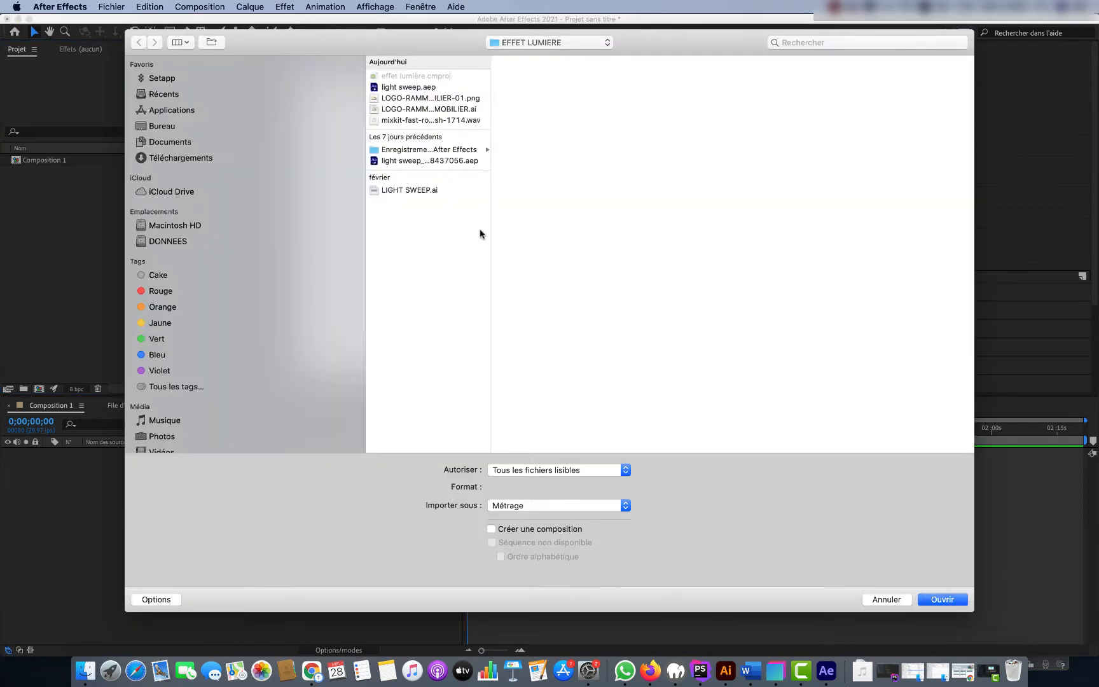
click(466, 109)
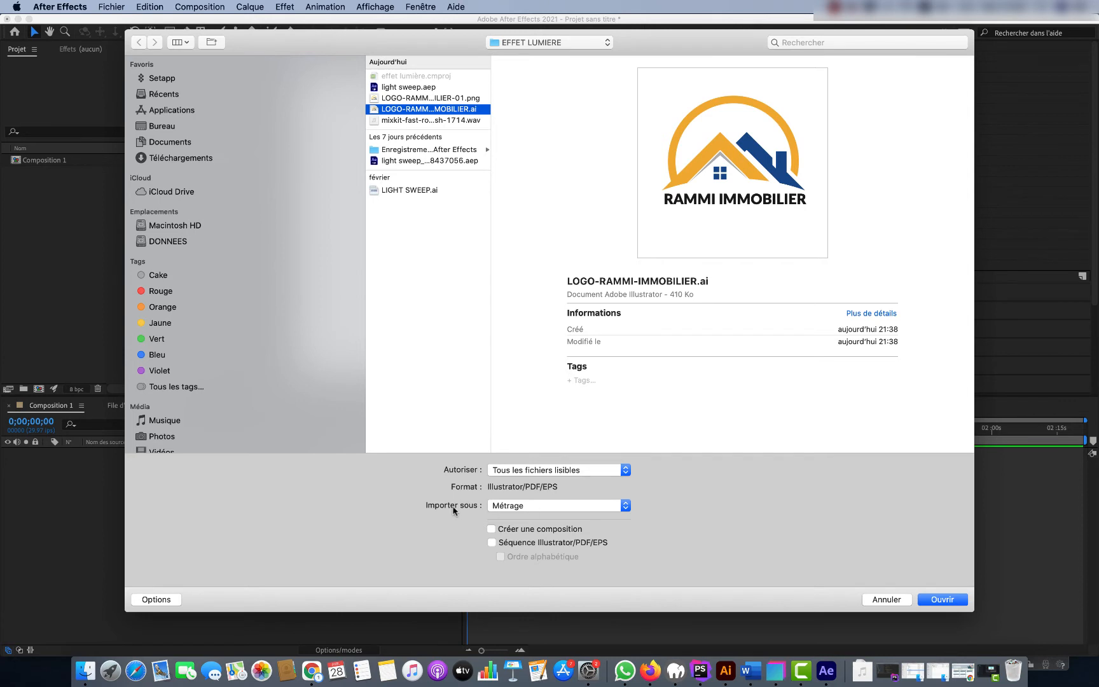
click(626, 505)
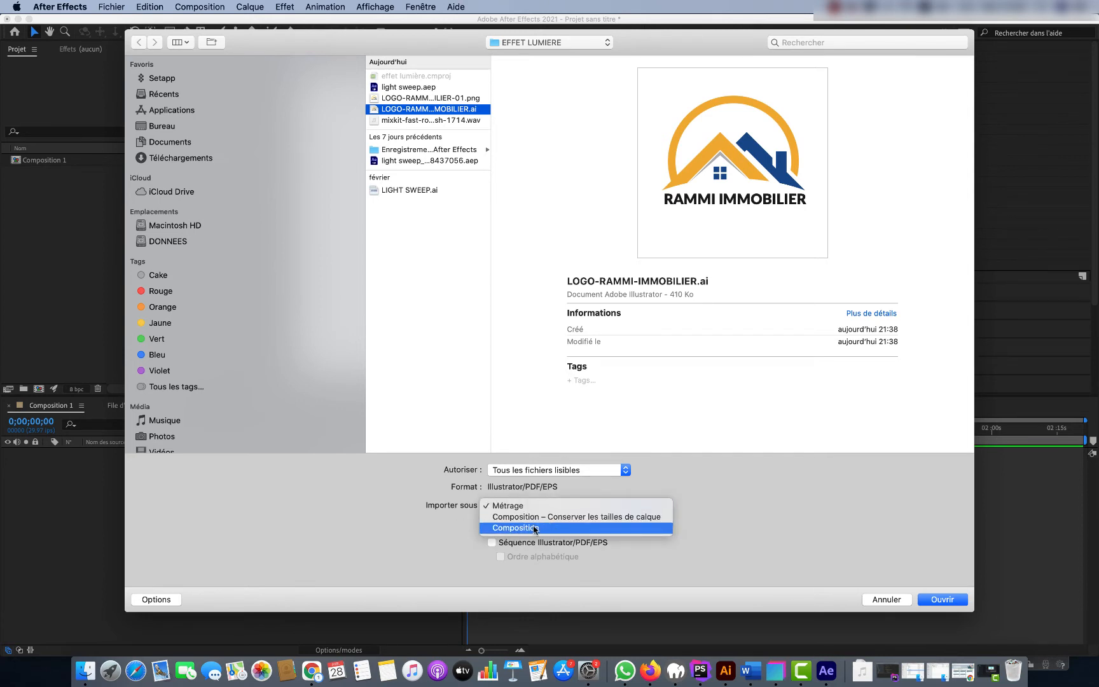
click(698, 489)
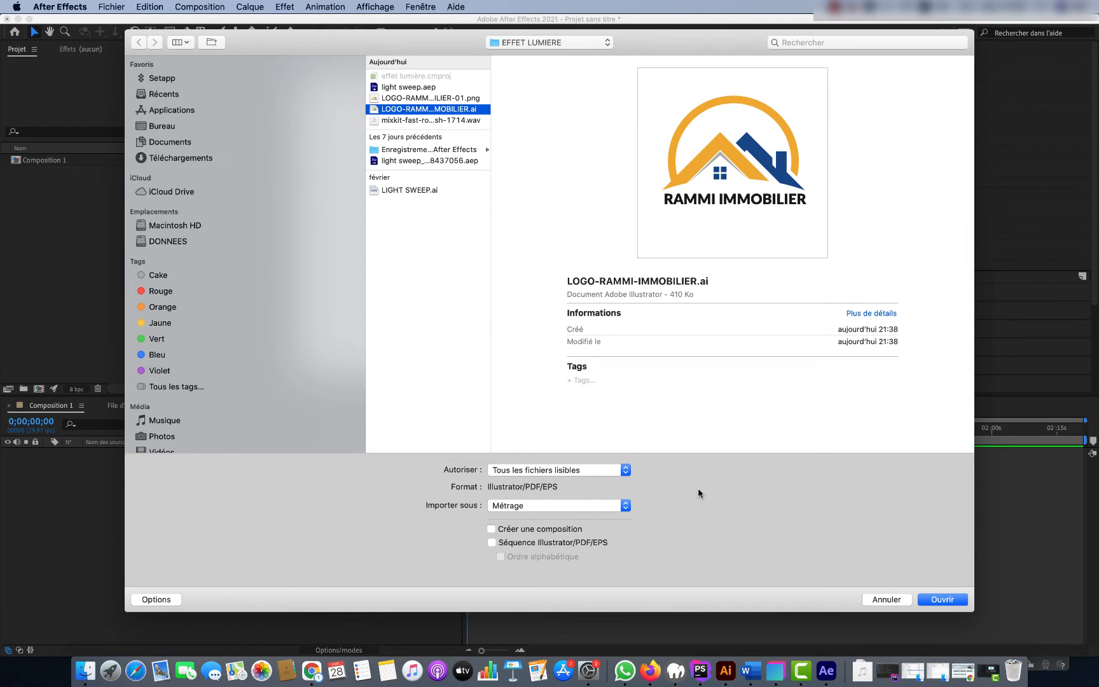
click(939, 599)
click(636, 389)
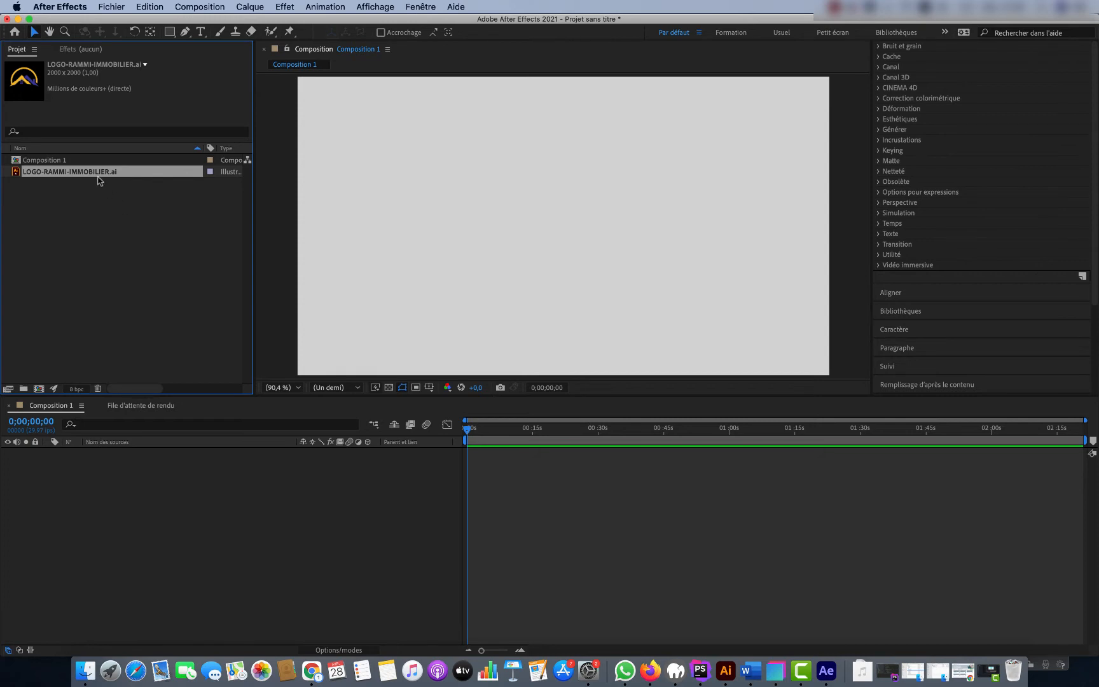
Step: Add LOGO-RAMMI-IMMOBILIER.ai to Composition 1 as a layer starting at about 40 seconds
drag(69, 174, 532, 212)
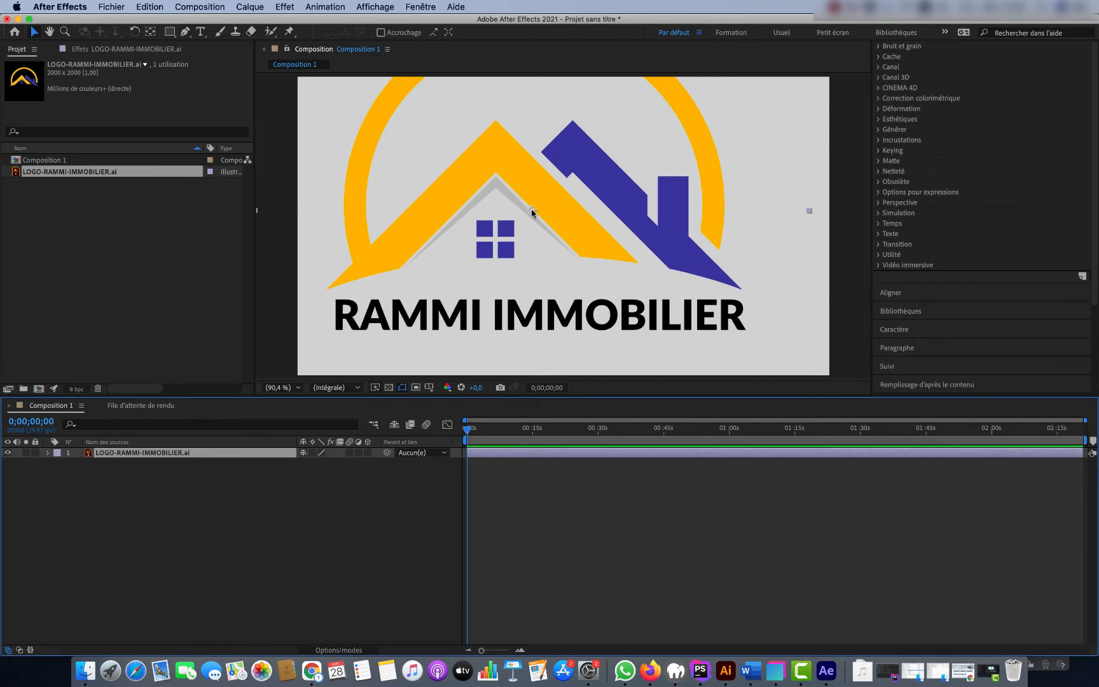
key(super+z)
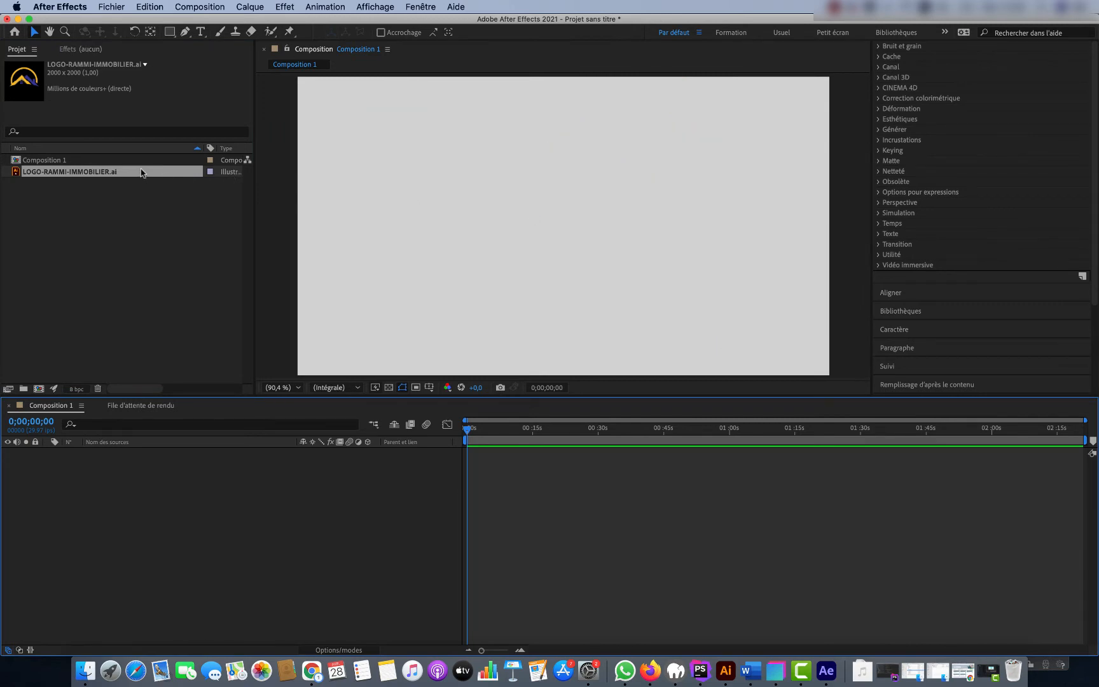
drag(141, 173, 641, 503)
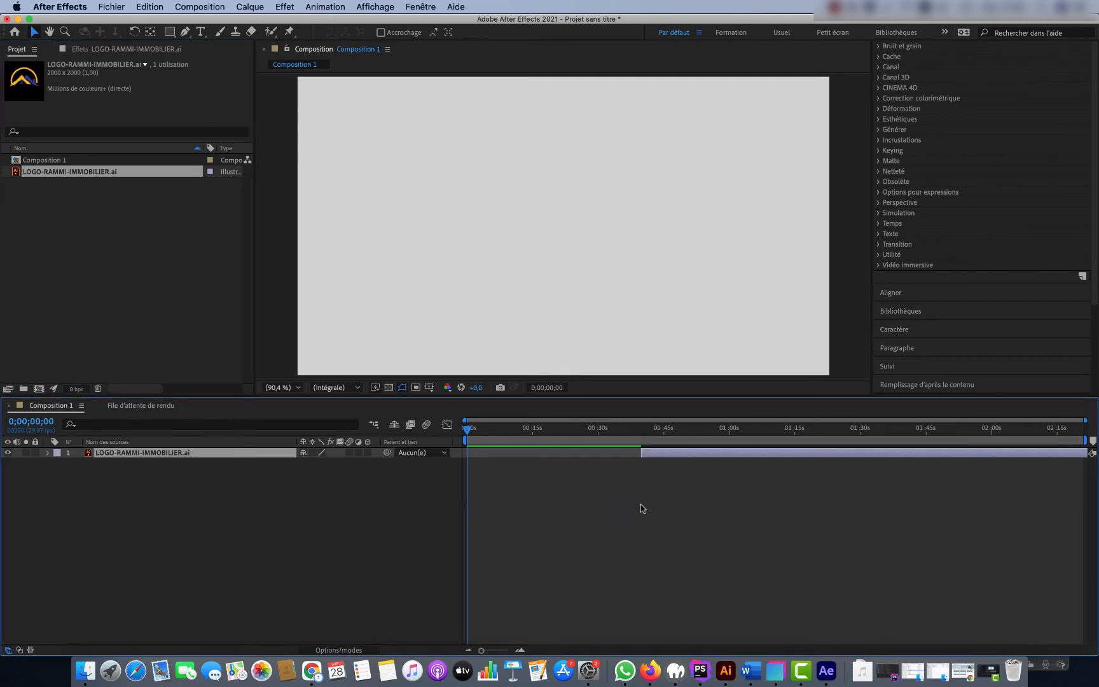
Step: Undo the last layer placement and re-add LOGO-RAMMI-IMMOBILIER.ai to Composition 1 starting at 0 seconds, scaled to 42%
key(super+z)
drag(103, 173, 92, 477)
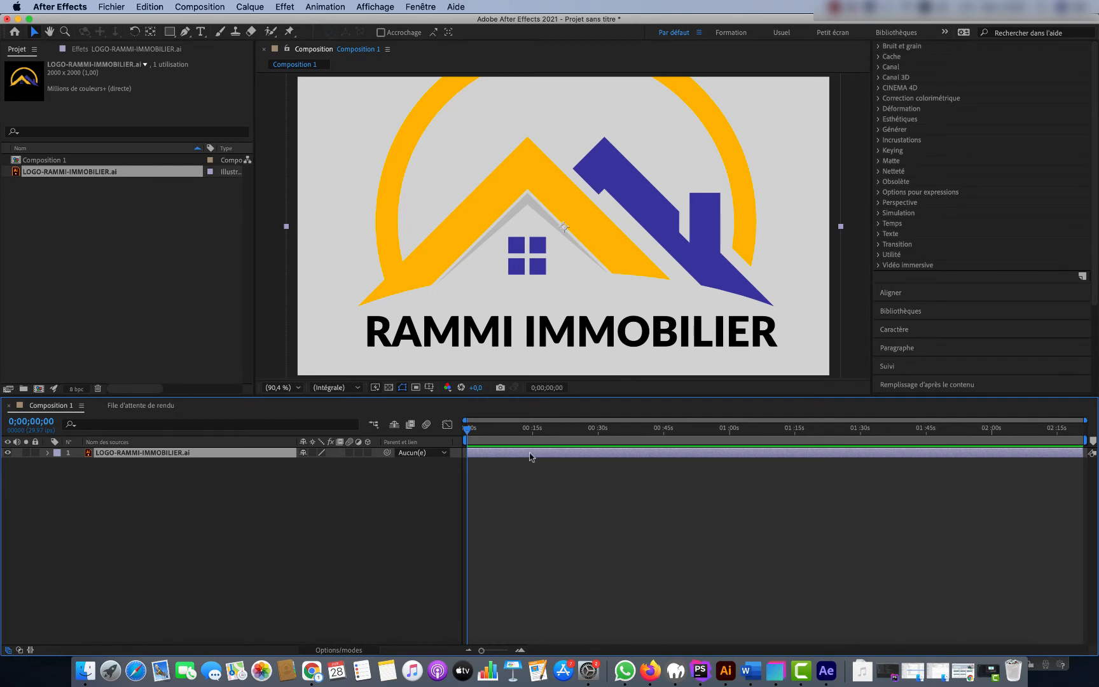
key(s)
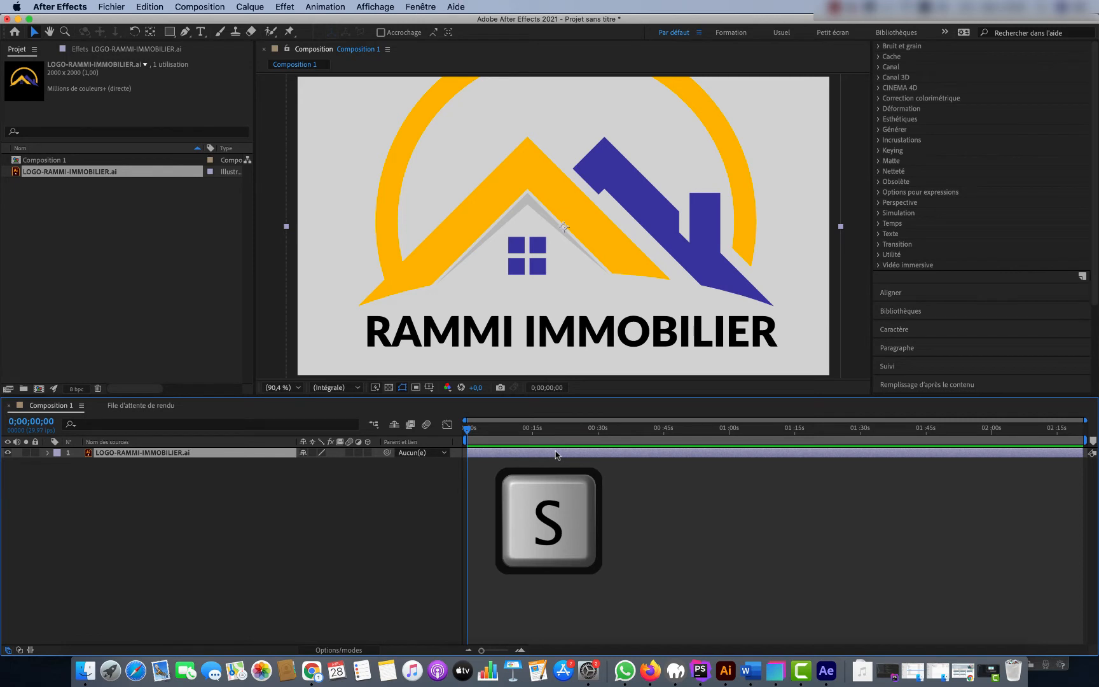
key(s)
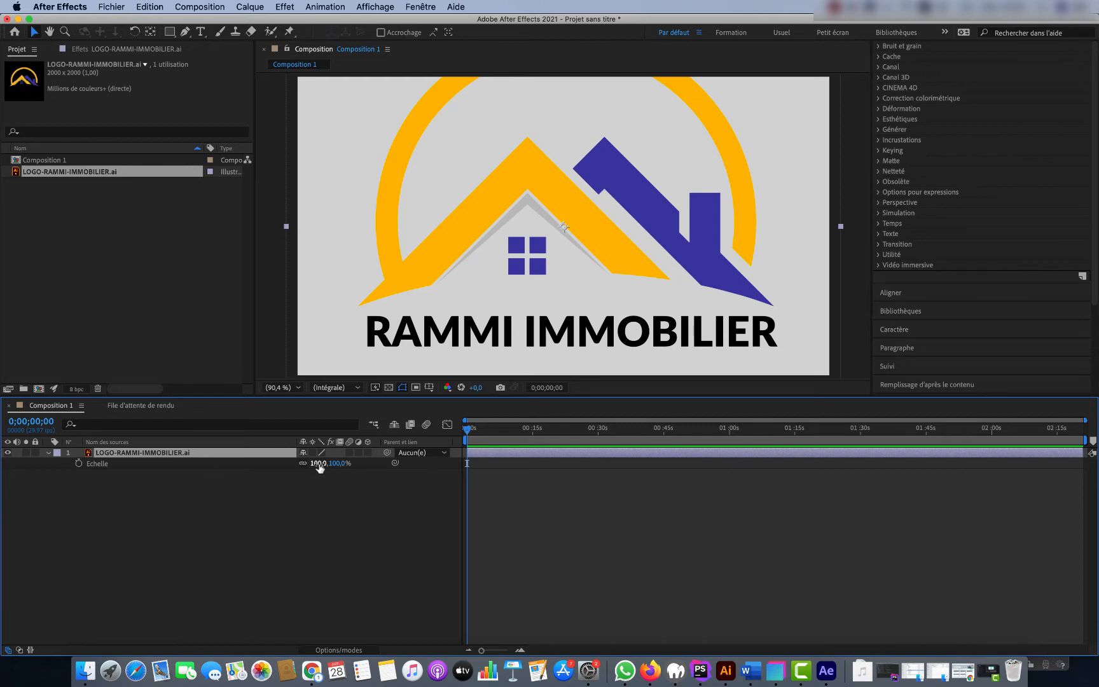
drag(319, 467, 285, 465)
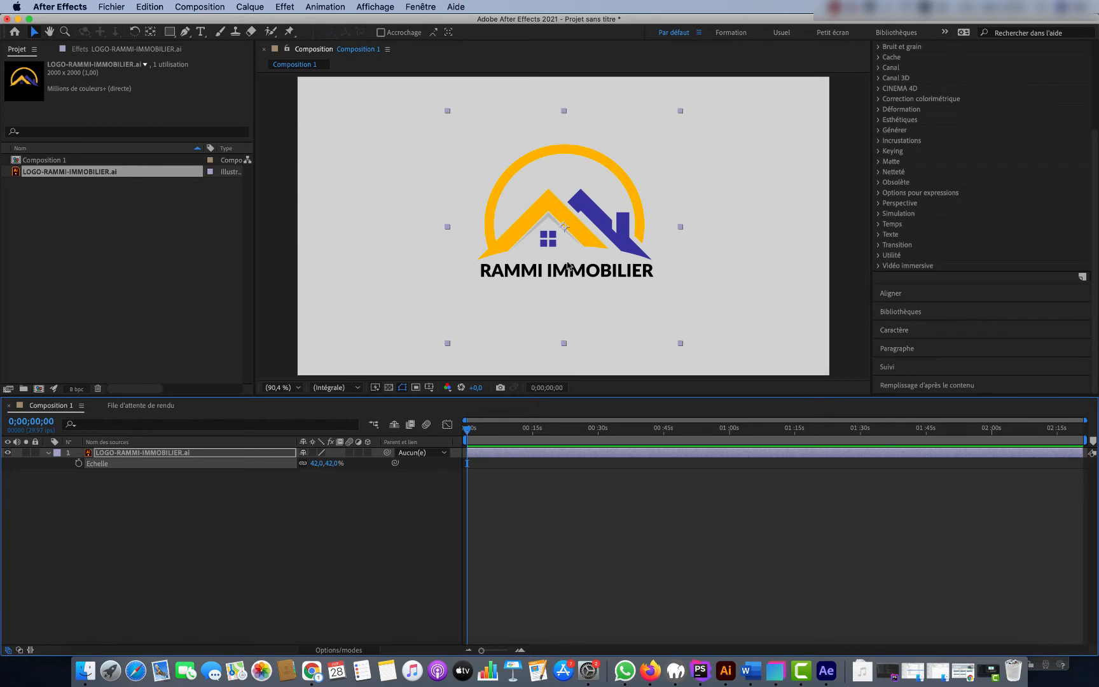
Step: Search the effects for "light" and apply CC Light Sweep to the LOGO-RAMMI-IMMOBILIER.ai layer
scroll(949, 206, up, 5)
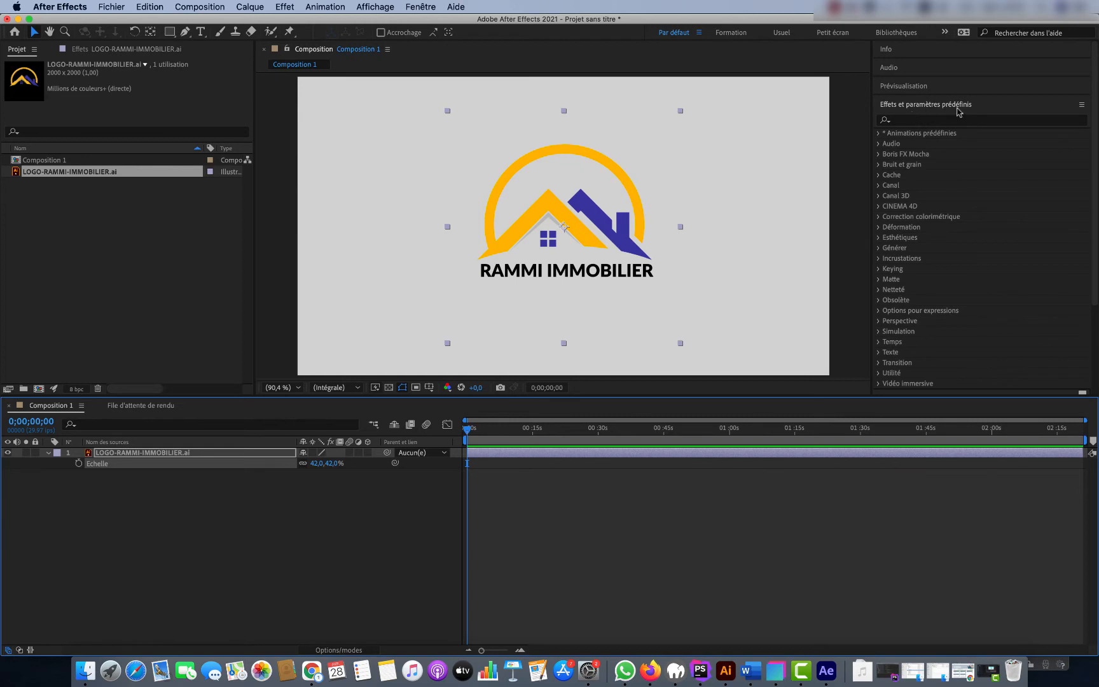
click(904, 120)
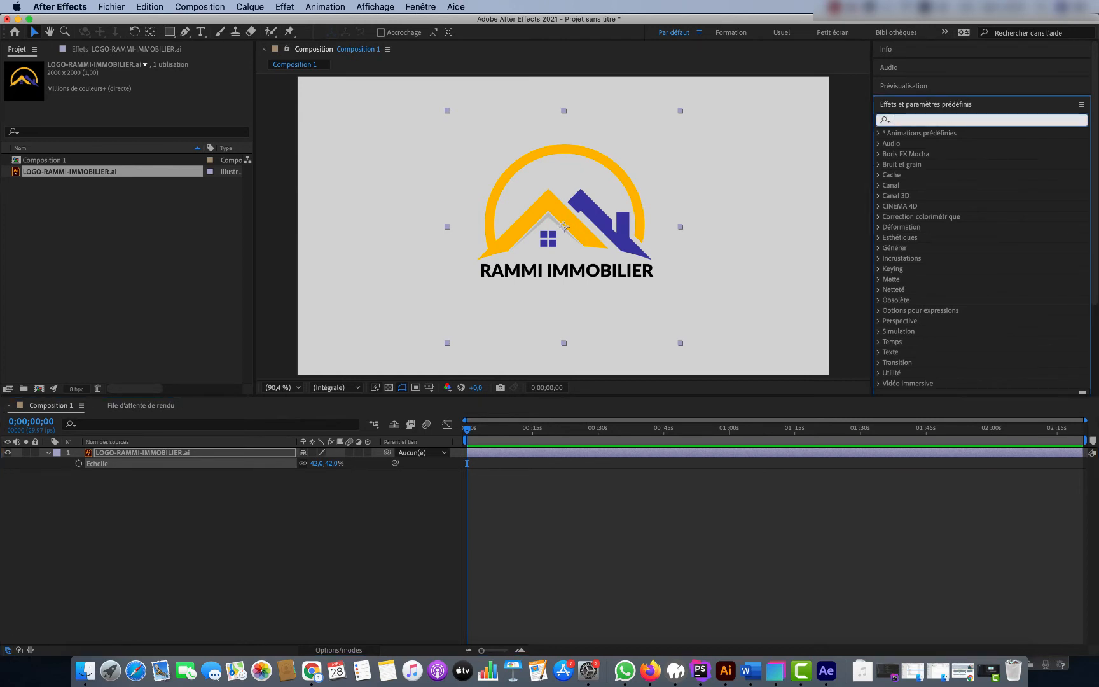
text(light)
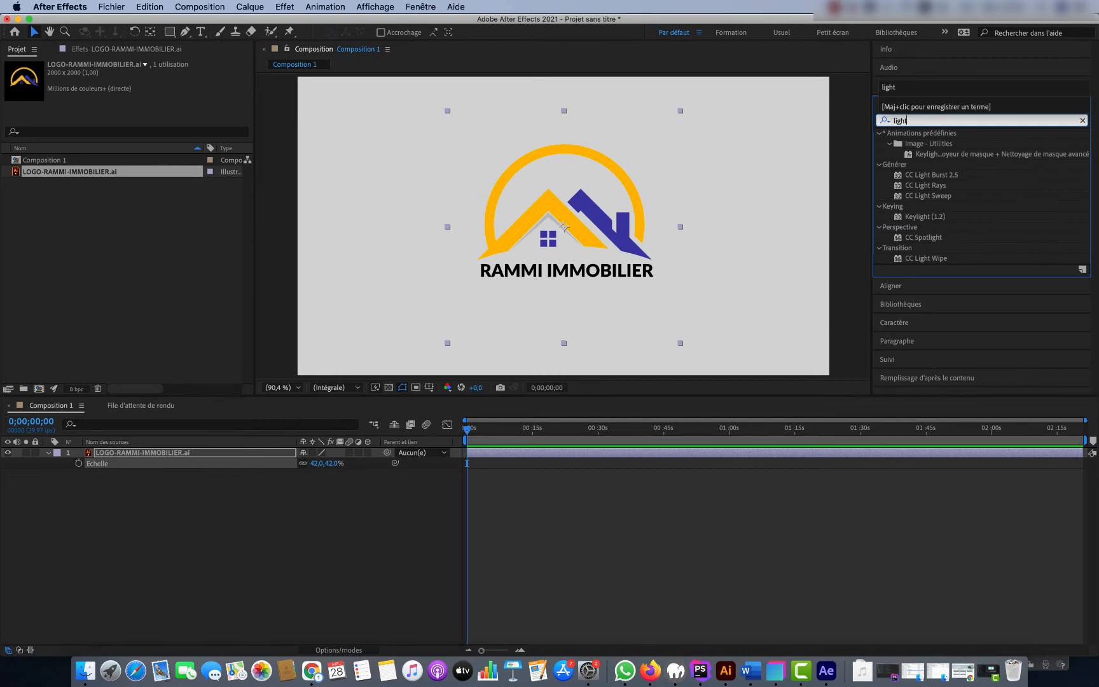
key(Return)
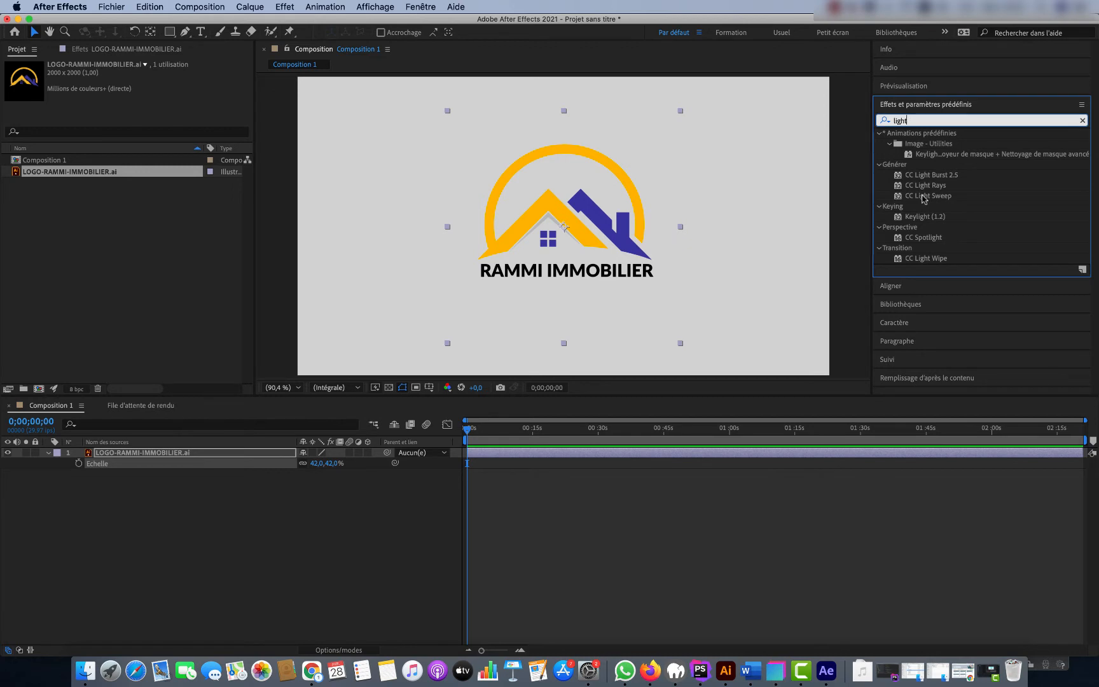
drag(925, 197, 586, 454)
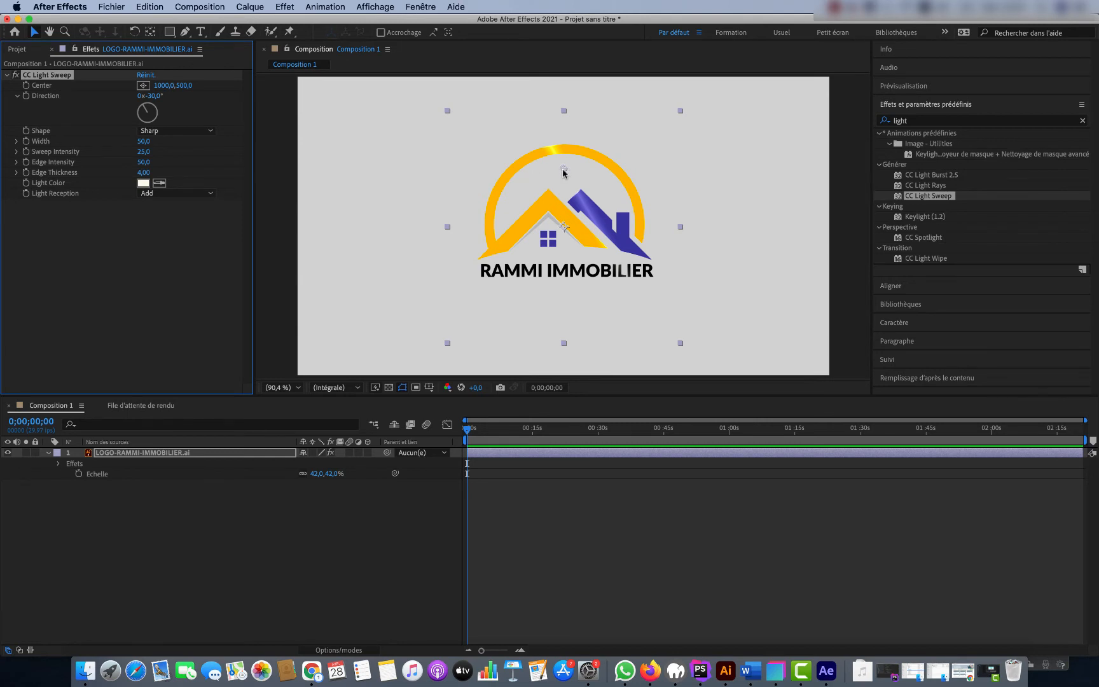
Step: Place the light sweep's Center just outside the logo's left edge at about 109.5, 1211.4 and set its first keyframe at 0;00;00;00
drag(565, 170, 624, 191)
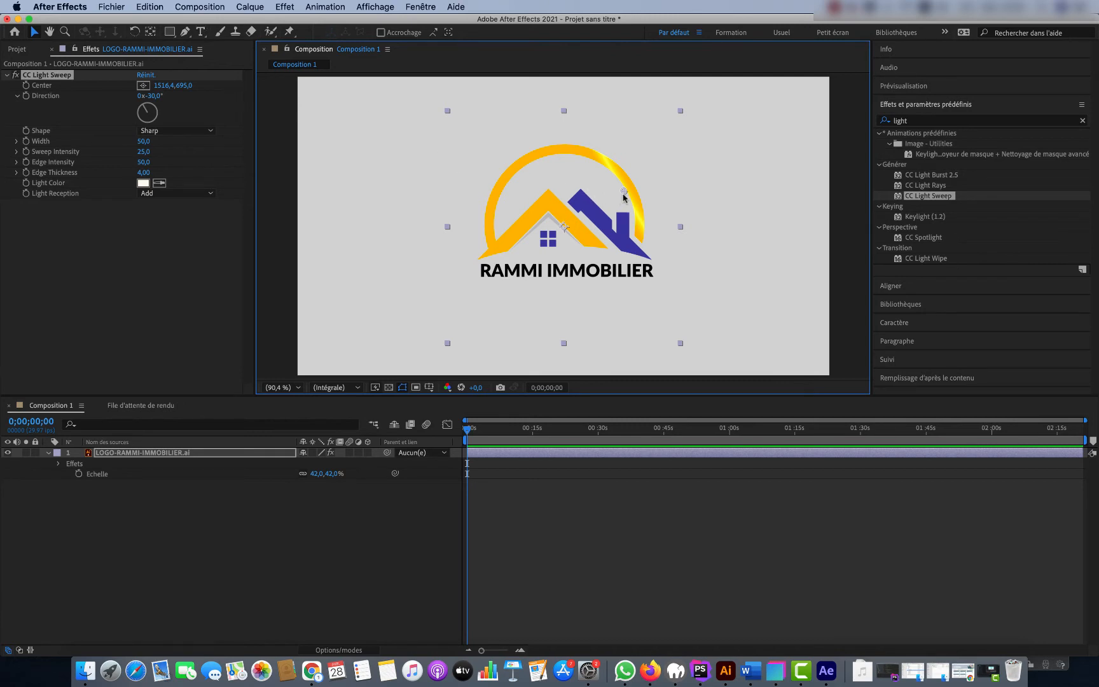
drag(625, 199, 473, 245)
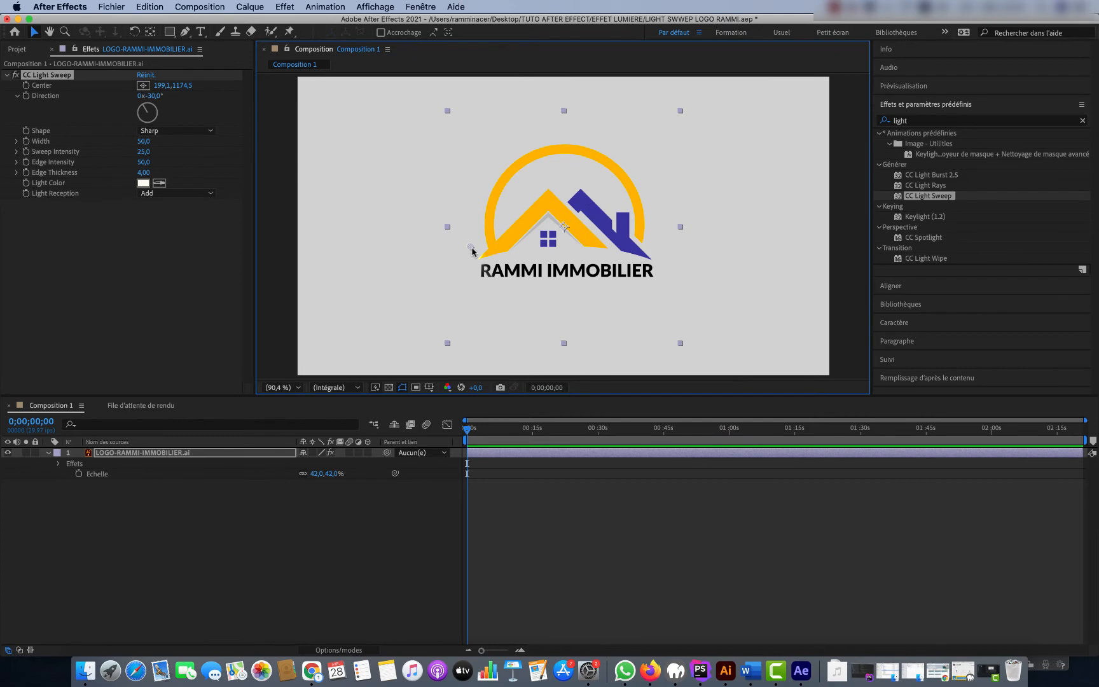
drag(473, 245, 462, 254)
click(27, 89)
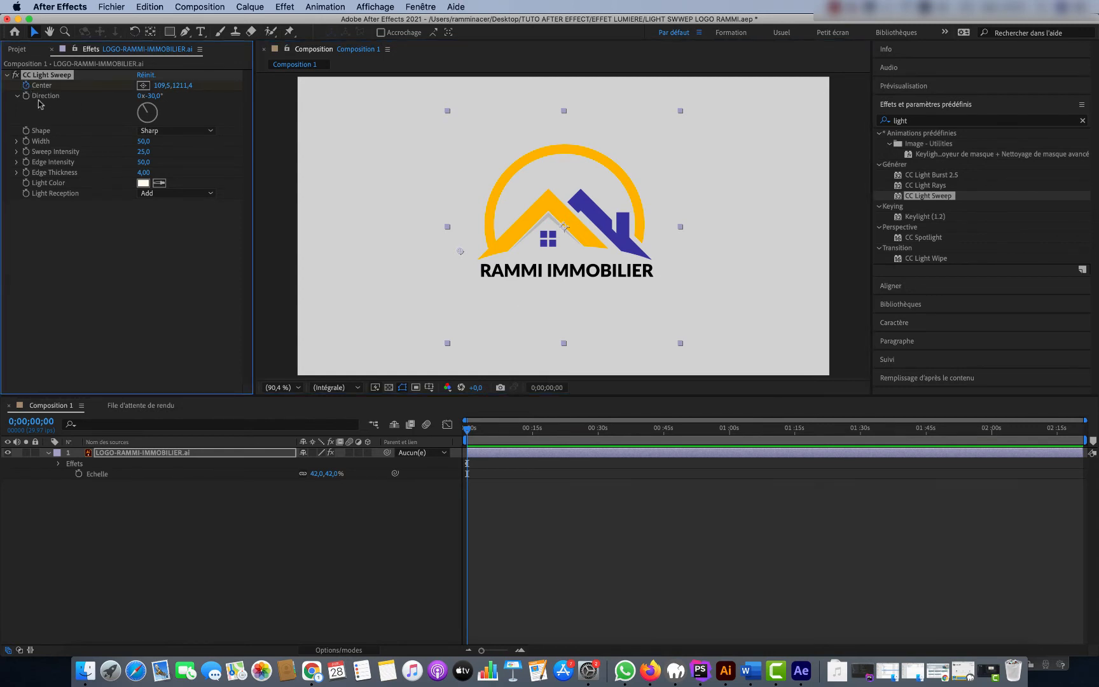
Step: Add a second Center keyframe at about 0;00;06;05 with the light sweep moved past the logo's right edge to about 1785, 616
click(58, 463)
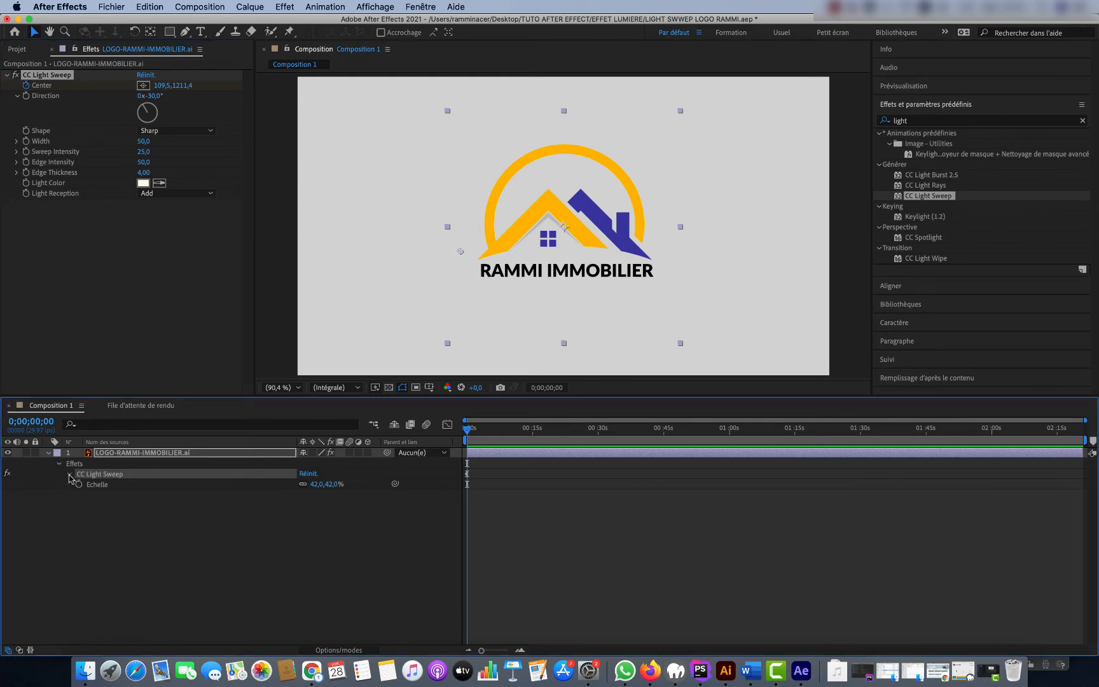
click(70, 474)
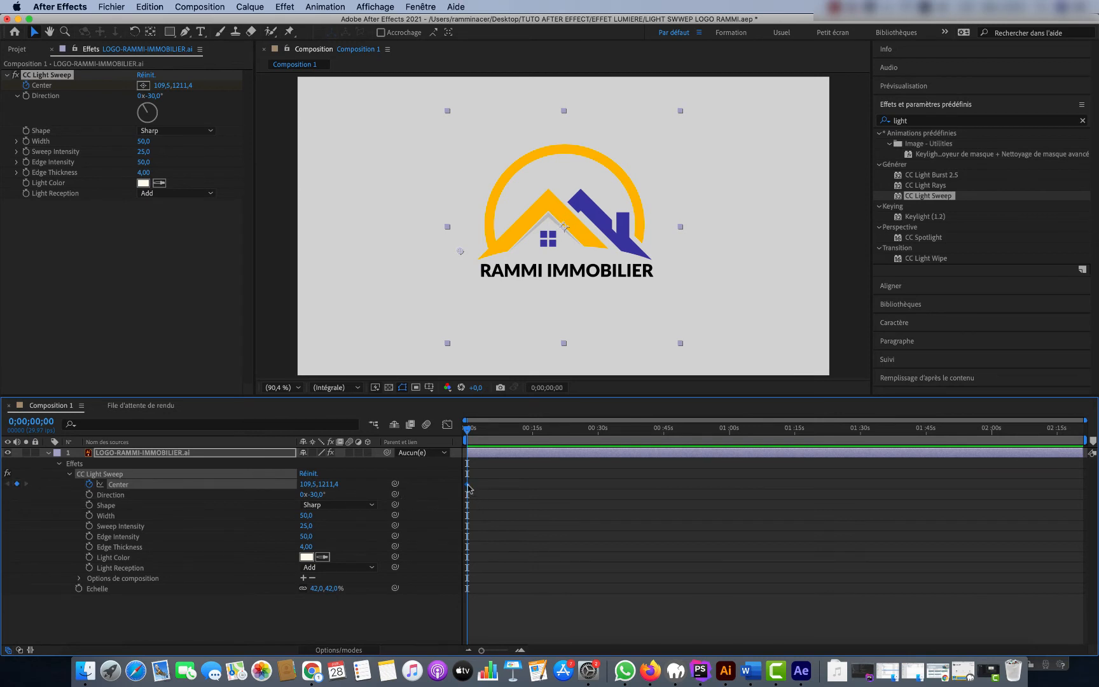
key(space)
key(space)
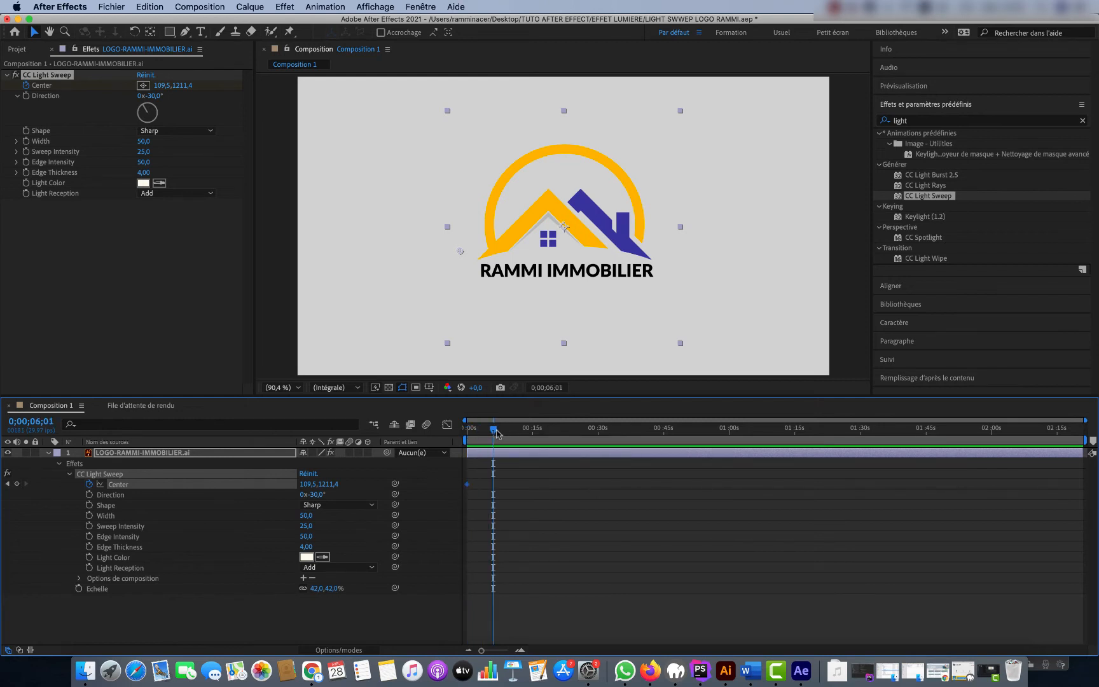
mouse_move(494, 432)
mouse_down()
mouse_move(528, 433)
mouse_move(494, 433)
mouse_up()
drag(460, 250, 655, 182)
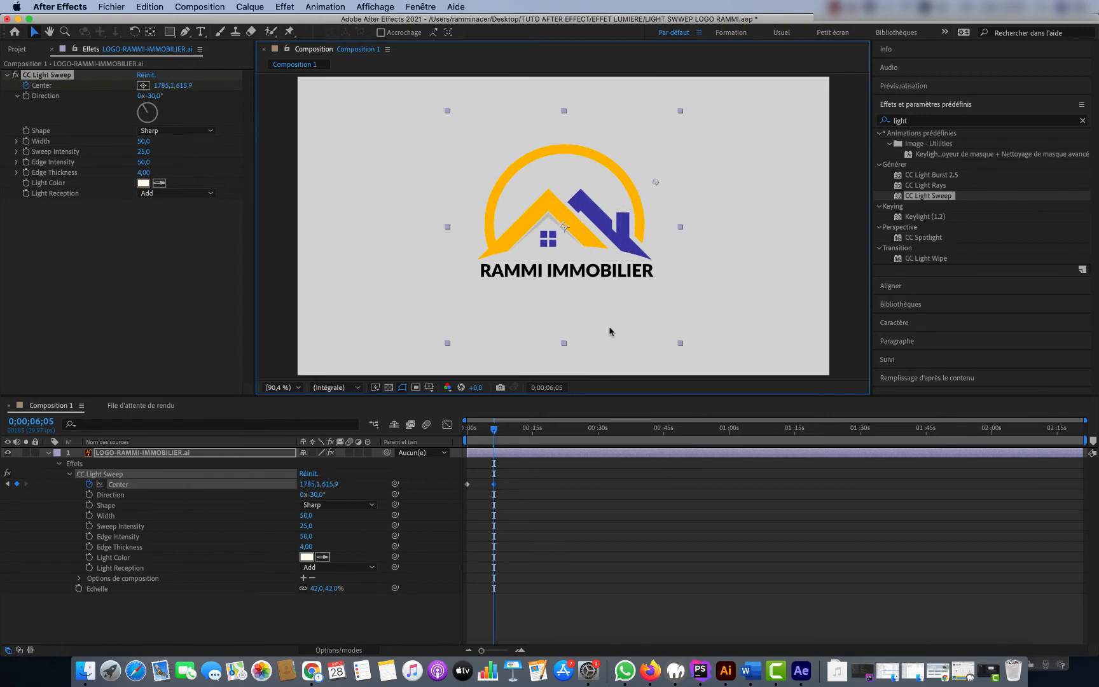
Step: Preview the light sweep animation from the start of the composition
click(494, 431)
drag(494, 432, 461, 430)
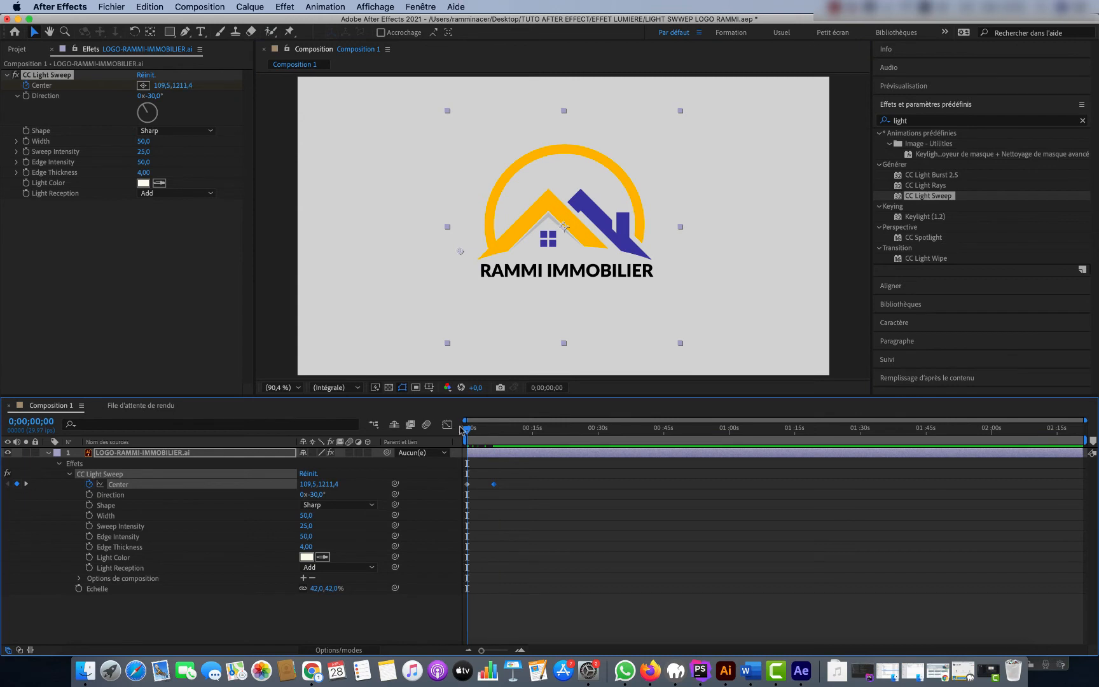
key(space)
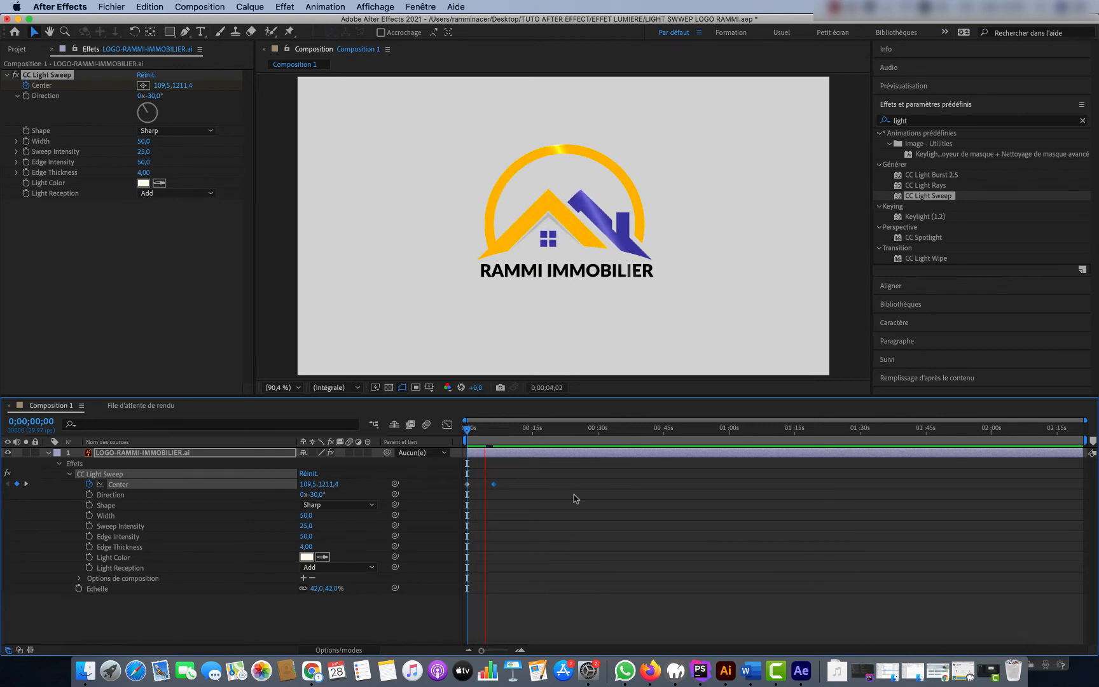
key(space)
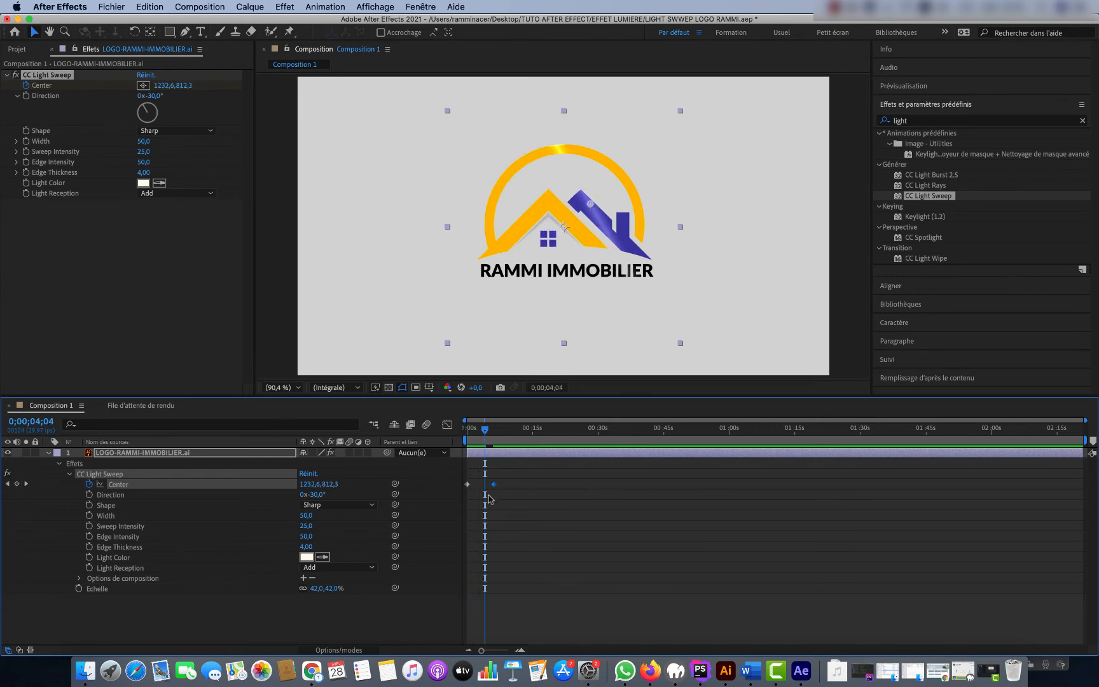
Step: Speed up the light sweep by moving its second Center keyframe earlier, to about 0;00;01;06
drag(495, 485, 479, 485)
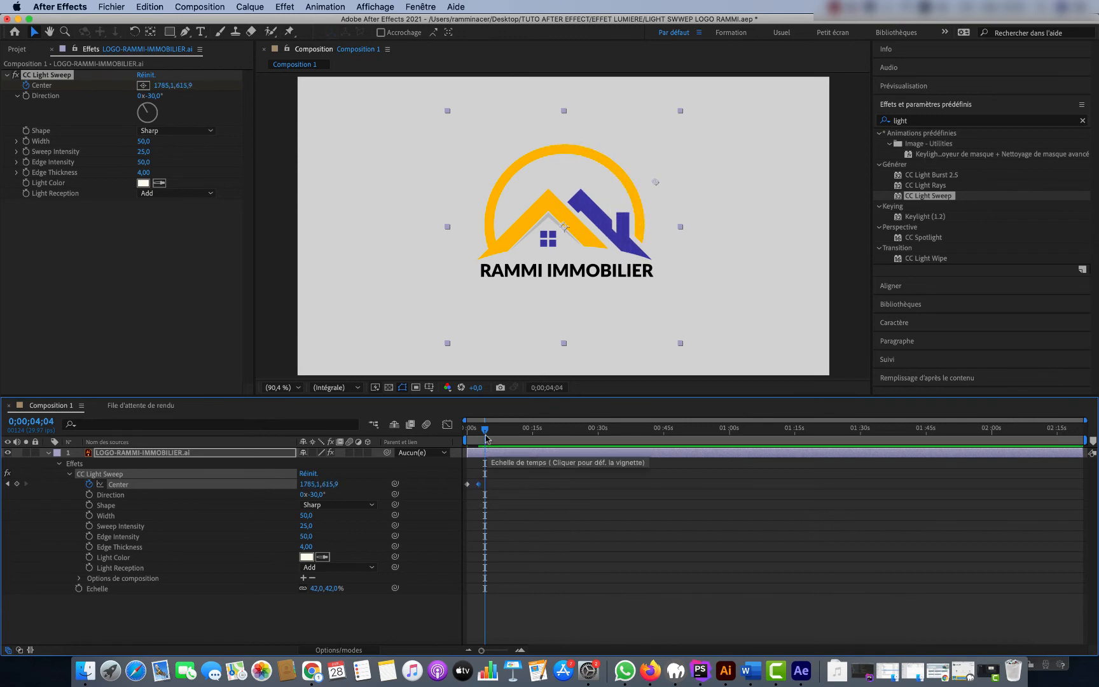
drag(484, 429, 445, 435)
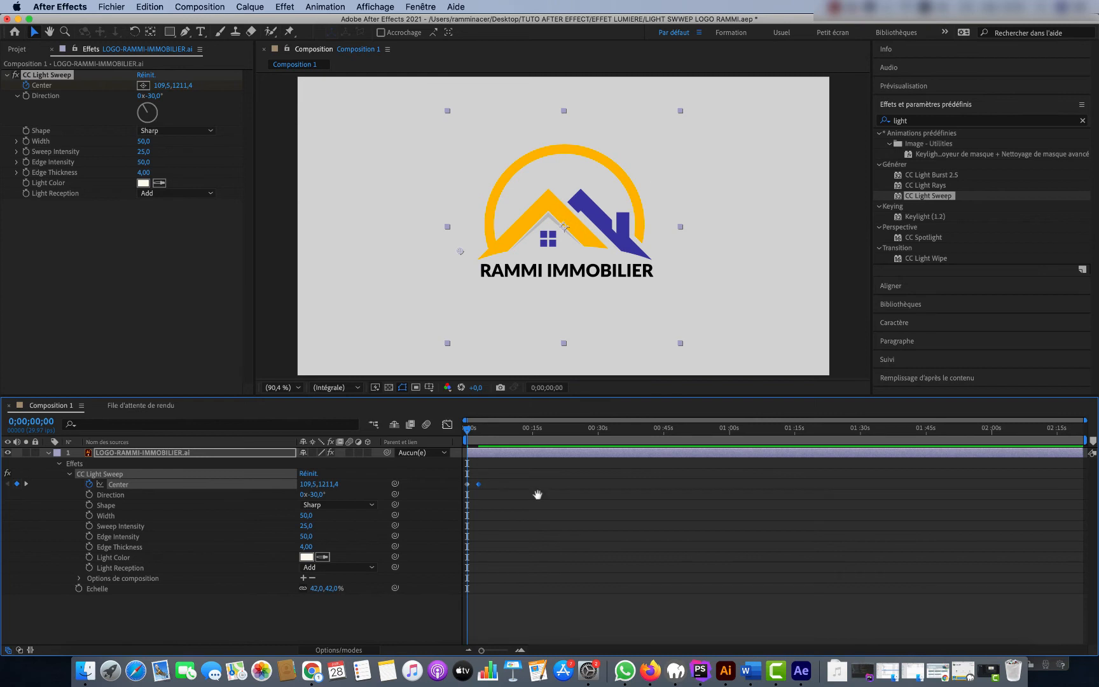
key(space)
key(space)
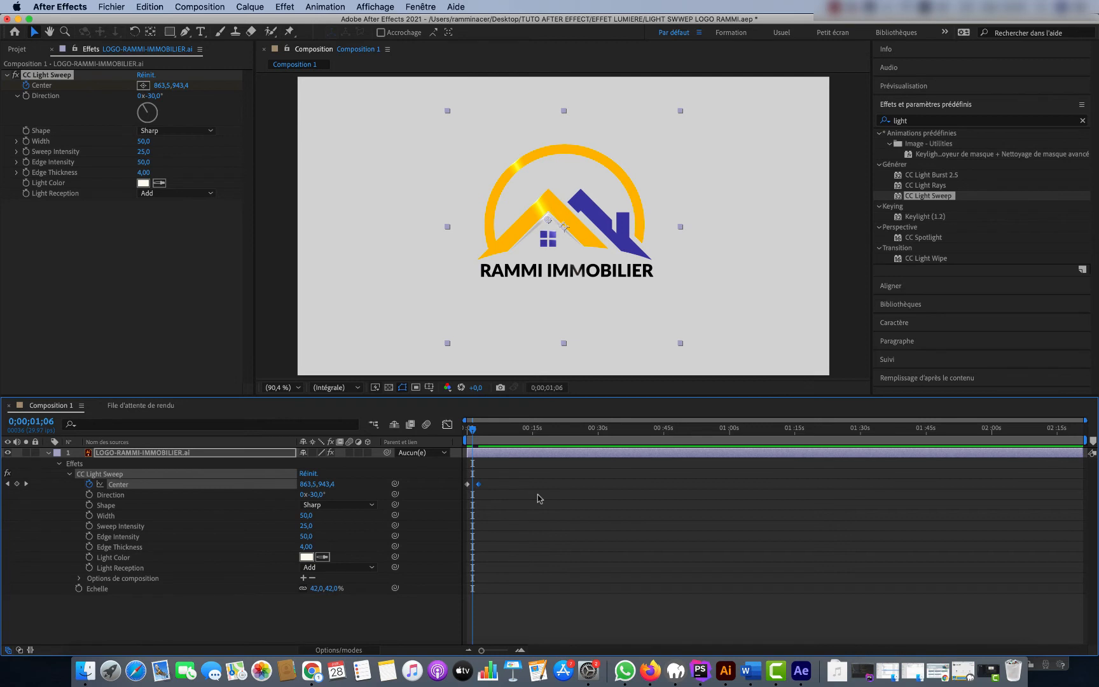
key(plus)
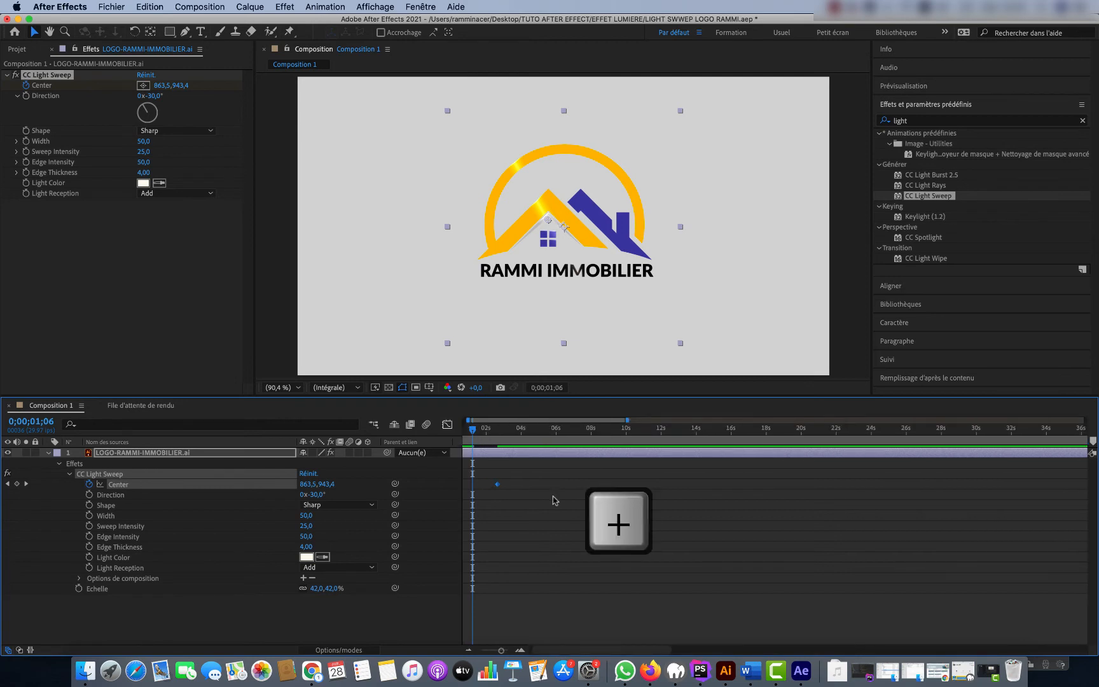
drag(513, 484, 489, 487)
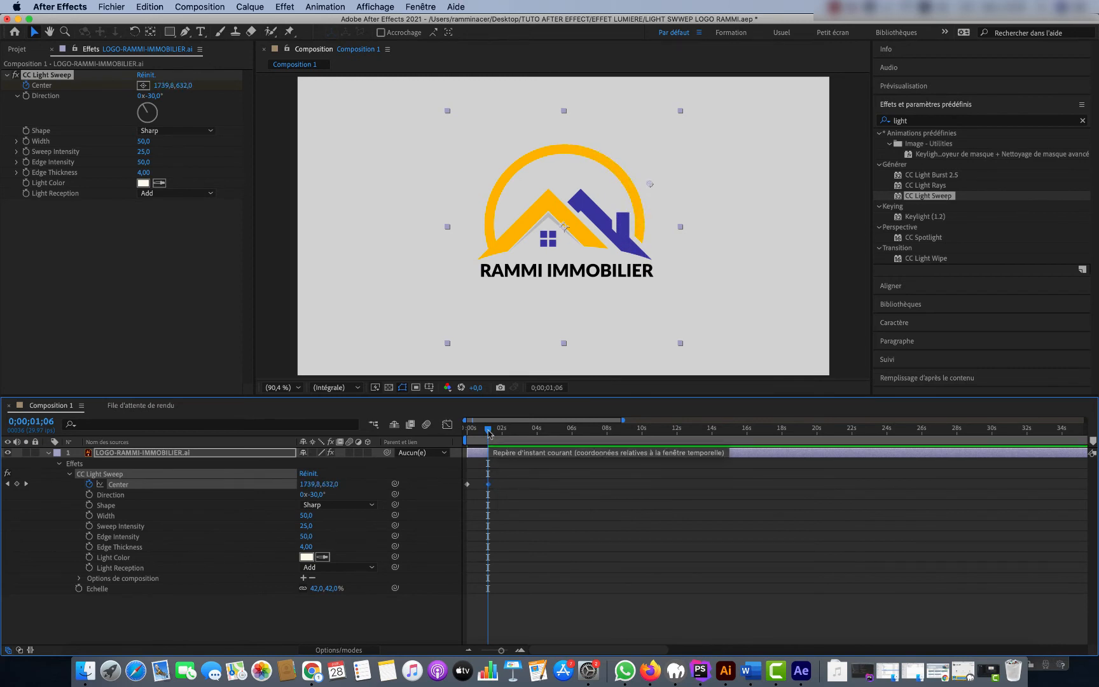
Step: Replay the shortened light sweep from the start several times to judge its speed
drag(487, 430, 456, 435)
key(space)
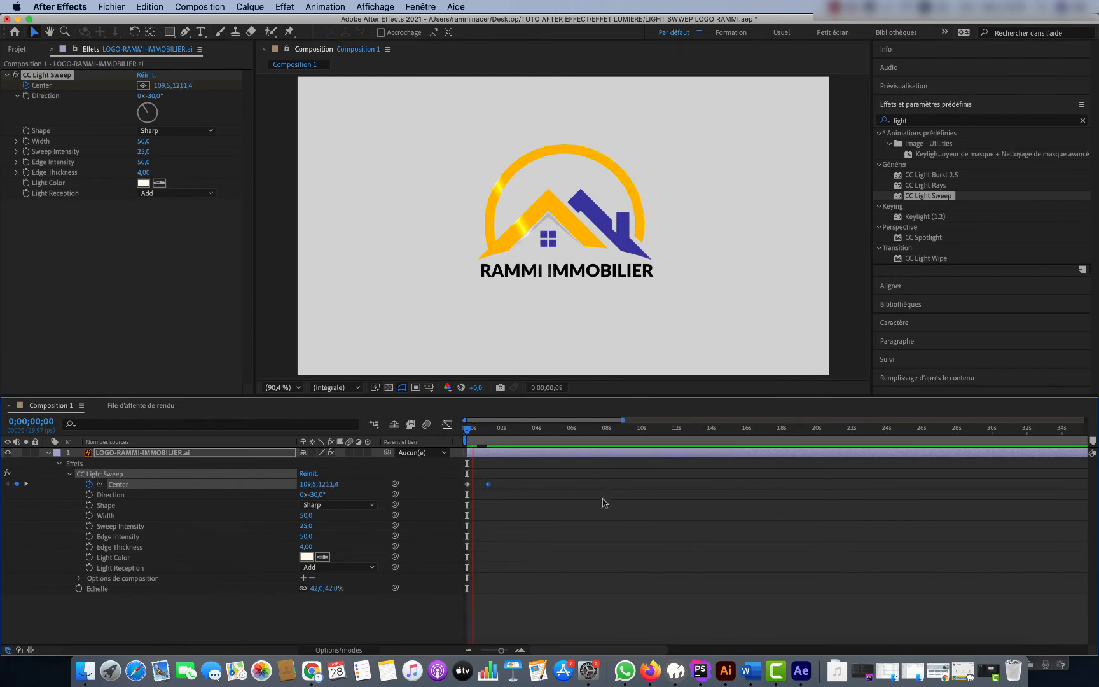
key(space)
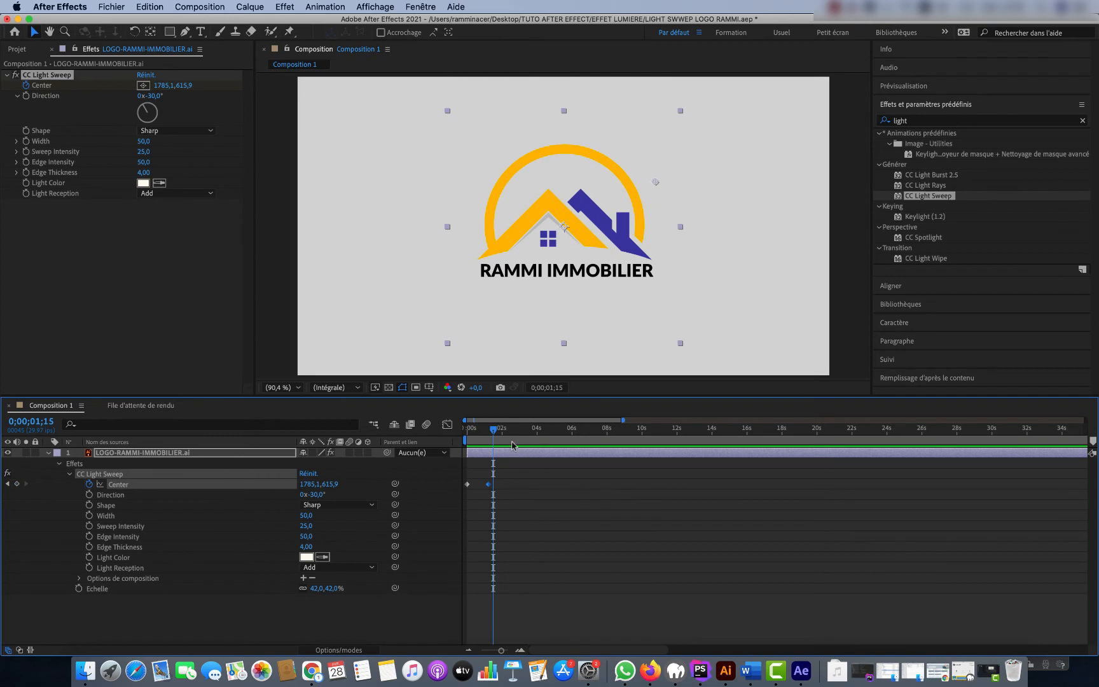
drag(494, 433, 468, 430)
key(space)
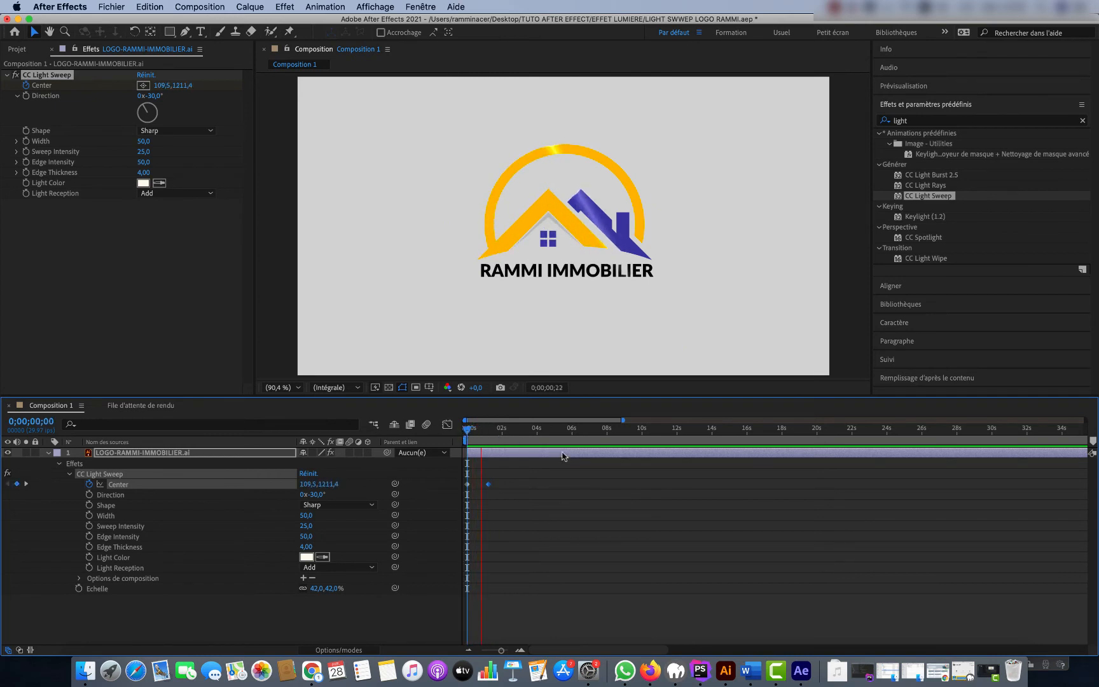
key(space)
drag(497, 432, 467, 430)
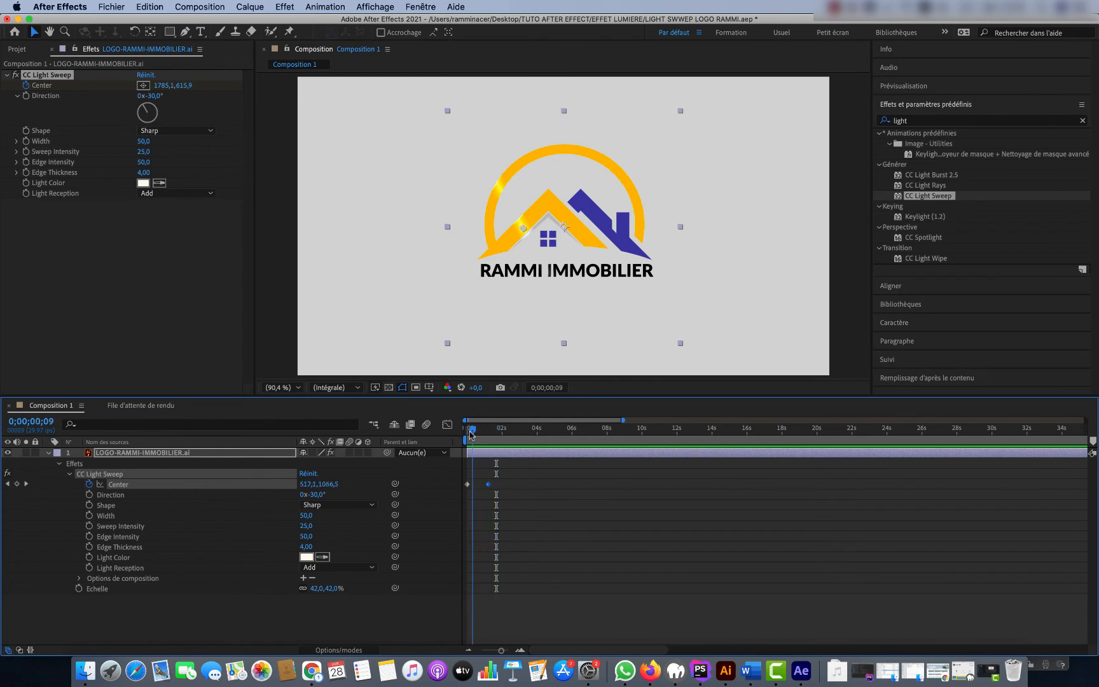
key(space)
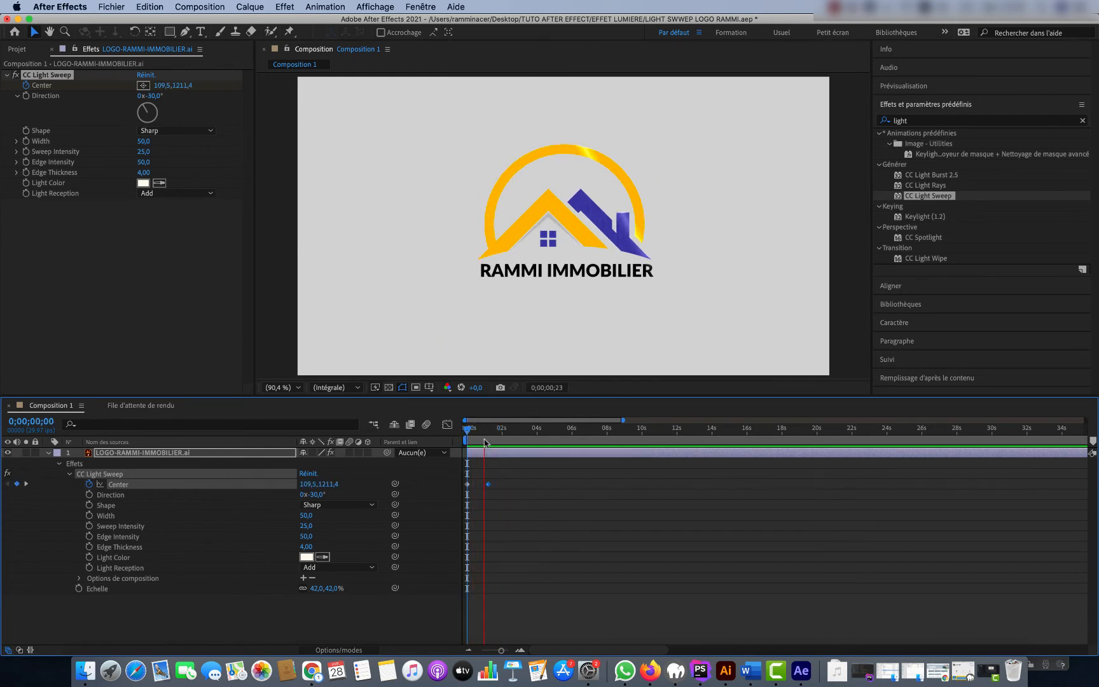
key(space)
drag(484, 432, 464, 436)
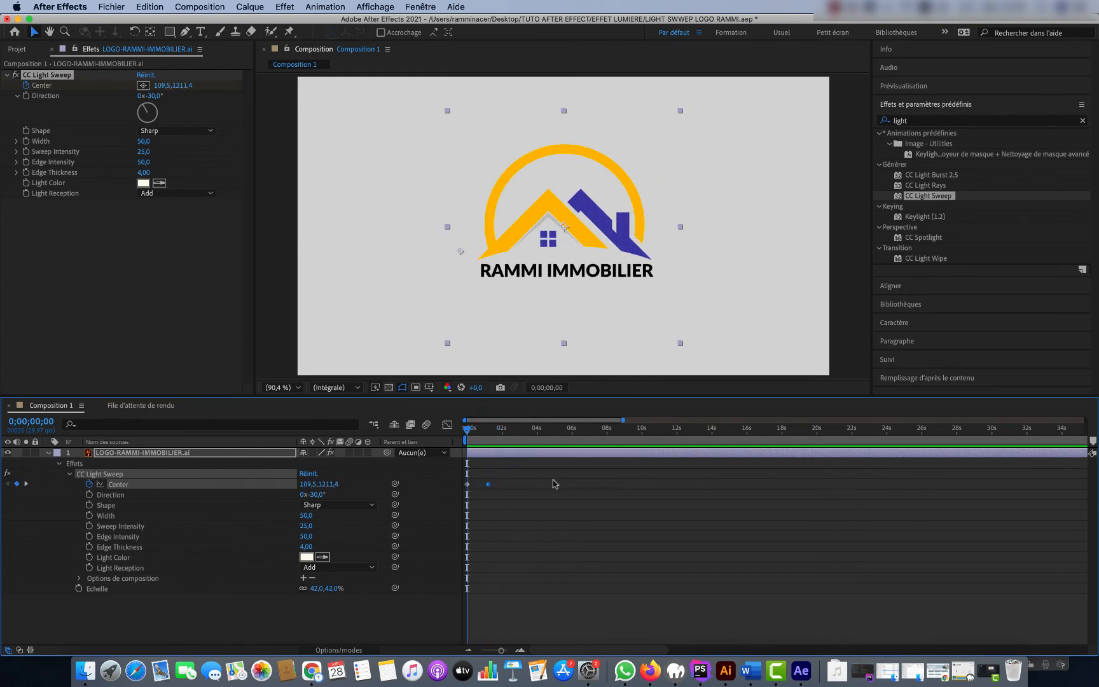
key(space)
key(space)
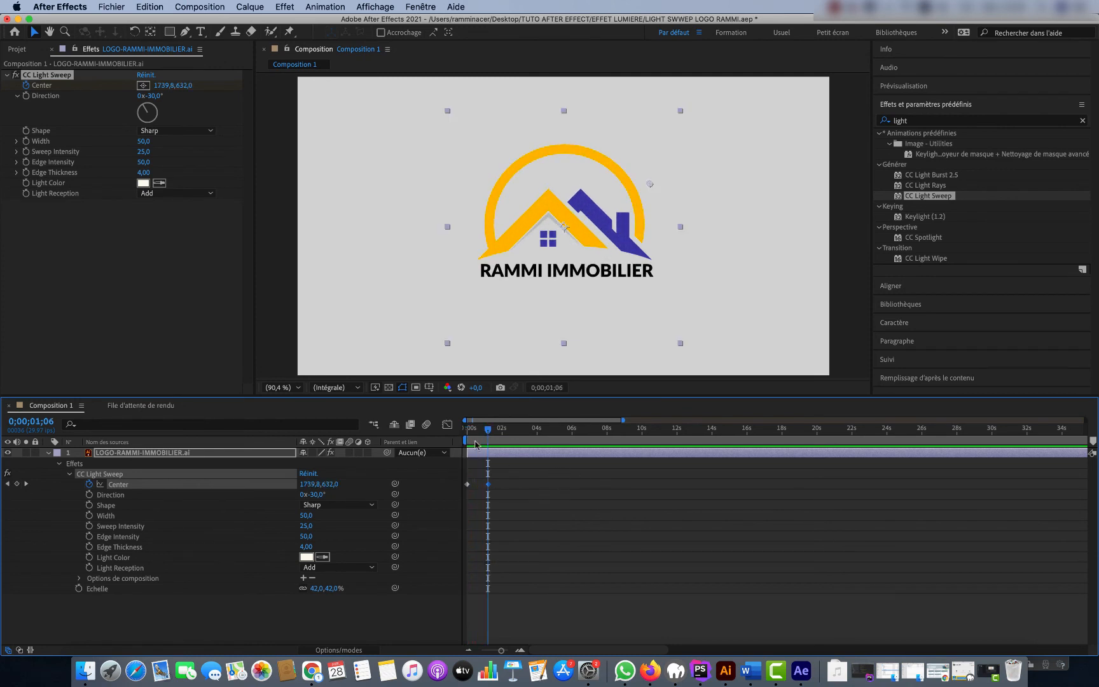
drag(467, 434, 464, 434)
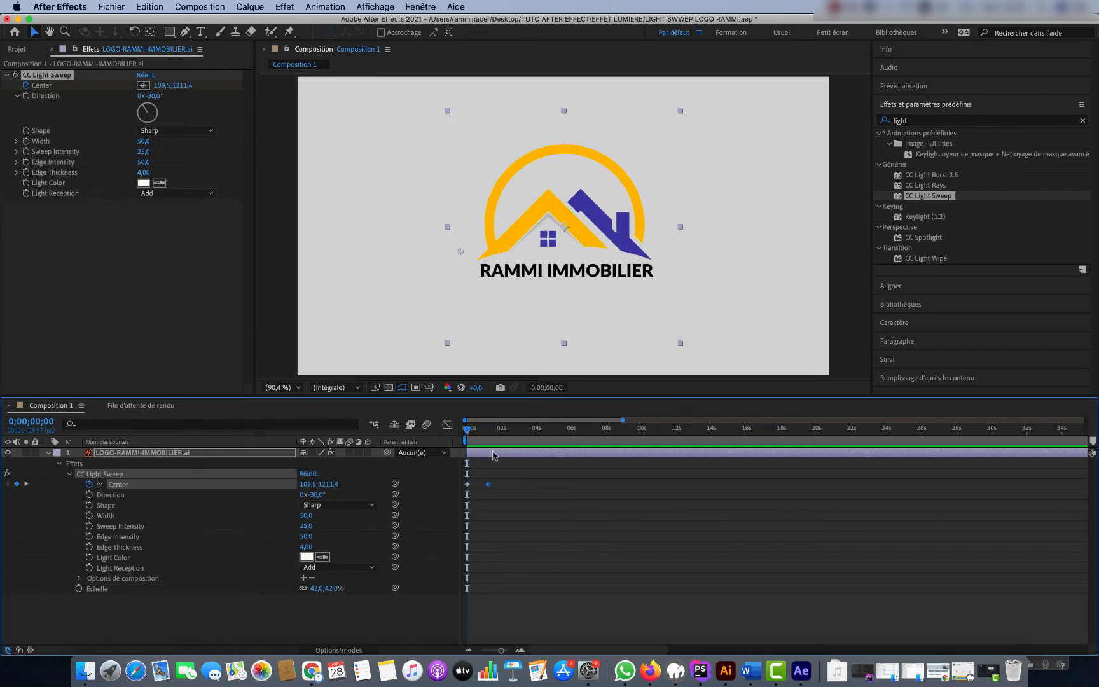
key(space)
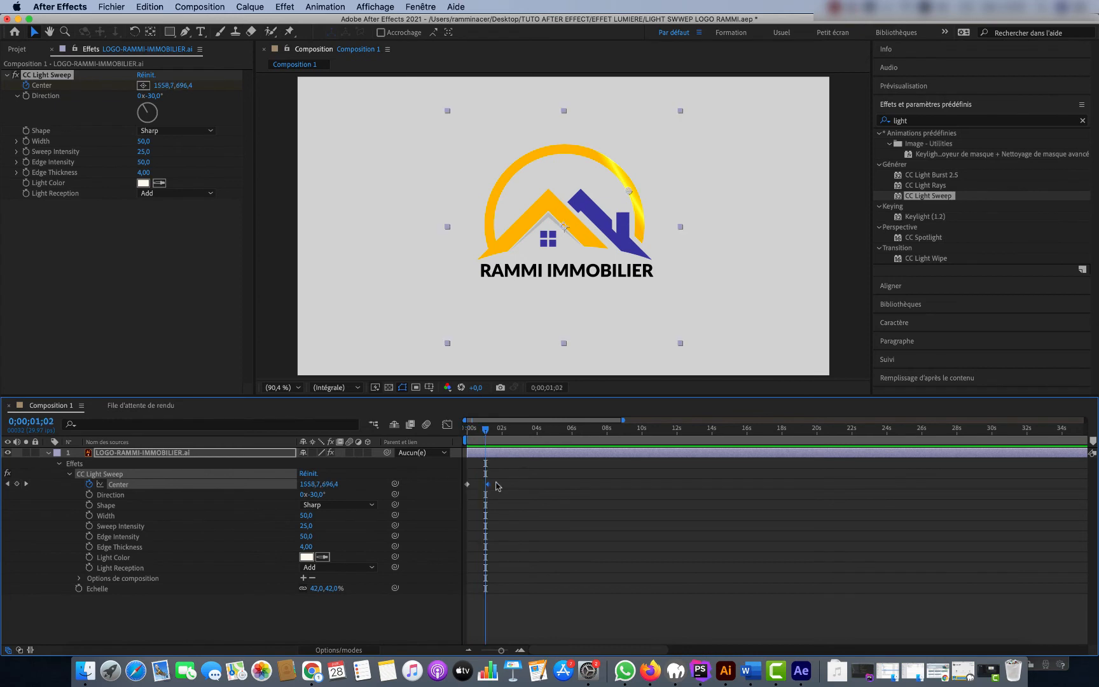
Step: Apply Easy Ease (Lissage de vitesse) to both Center keyframes of the light sweep
drag(500, 482, 469, 491)
right_click(468, 486)
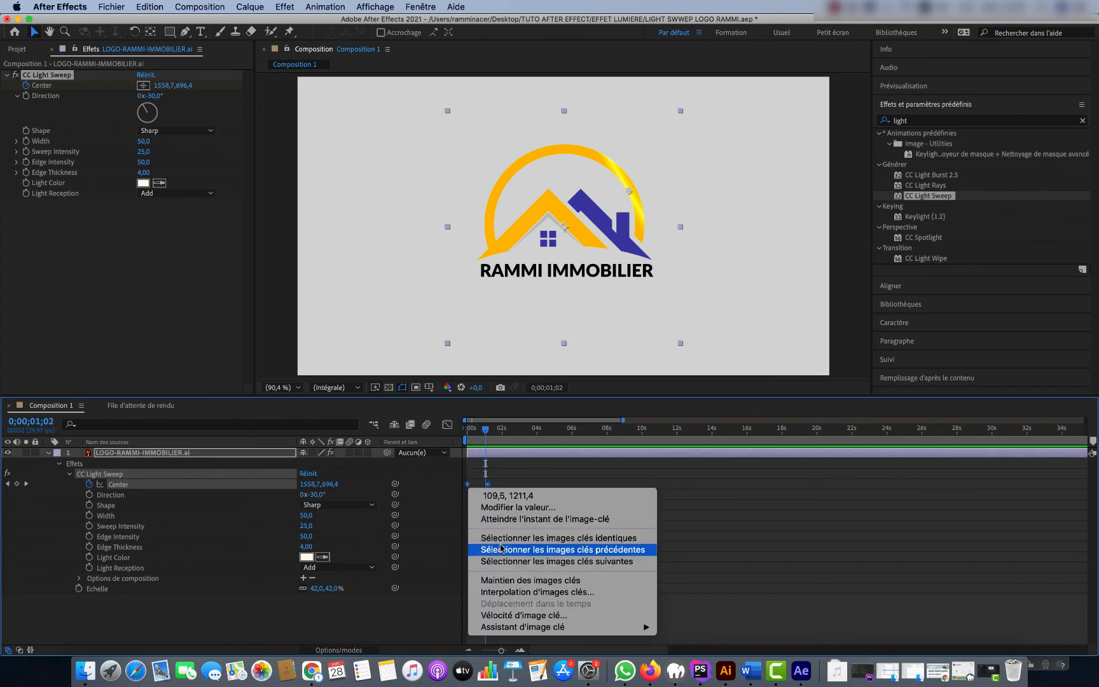
mouse_move(518, 628)
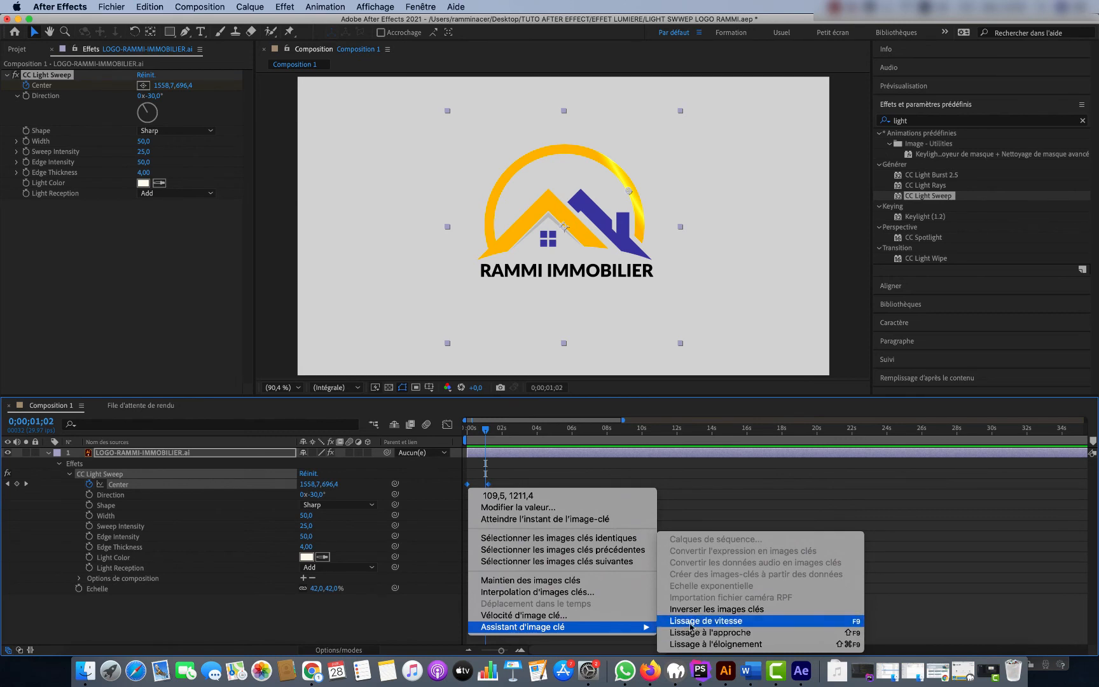
click(725, 621)
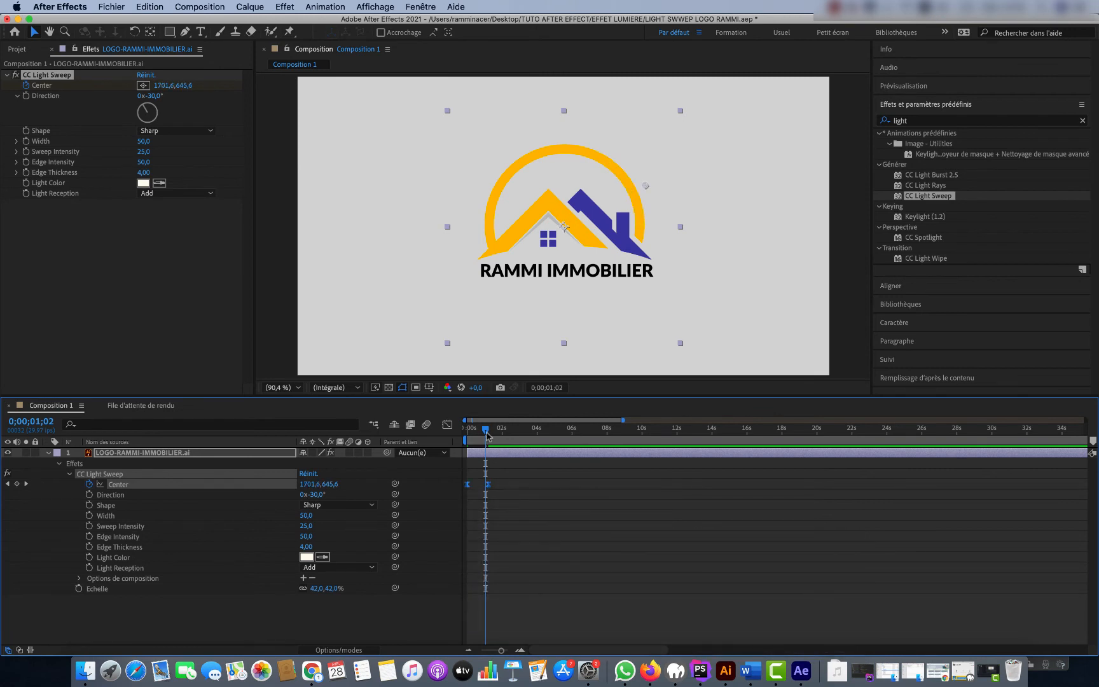
Step: Preview the eased light sweep from the start of the composition
drag(488, 435, 430, 431)
key(space)
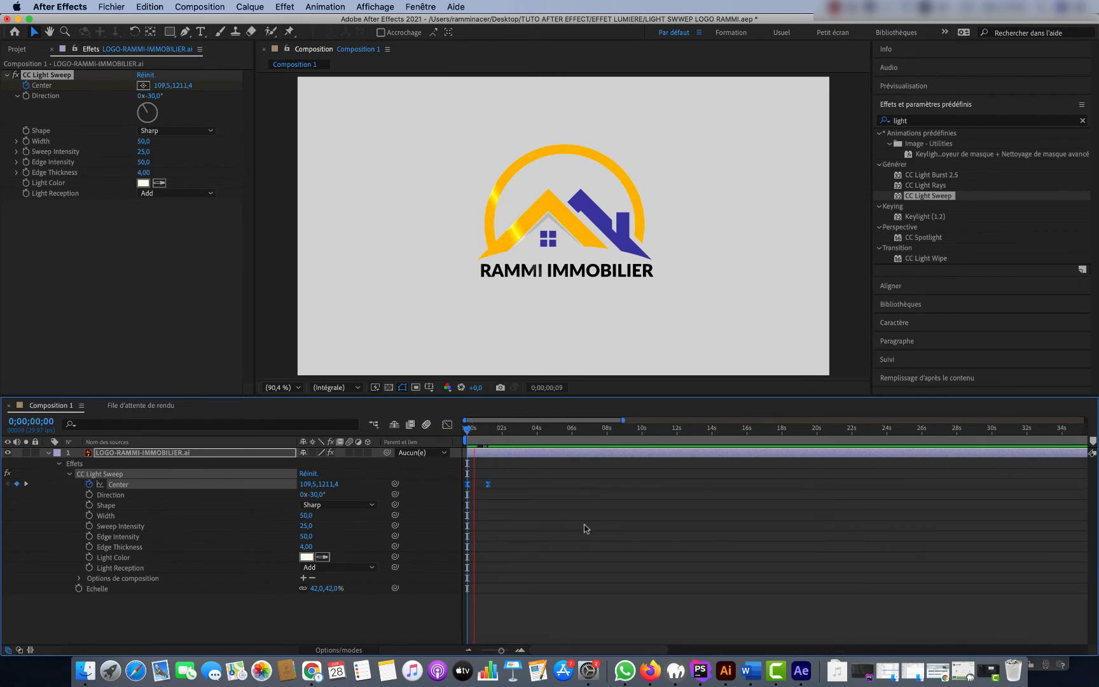
key(space)
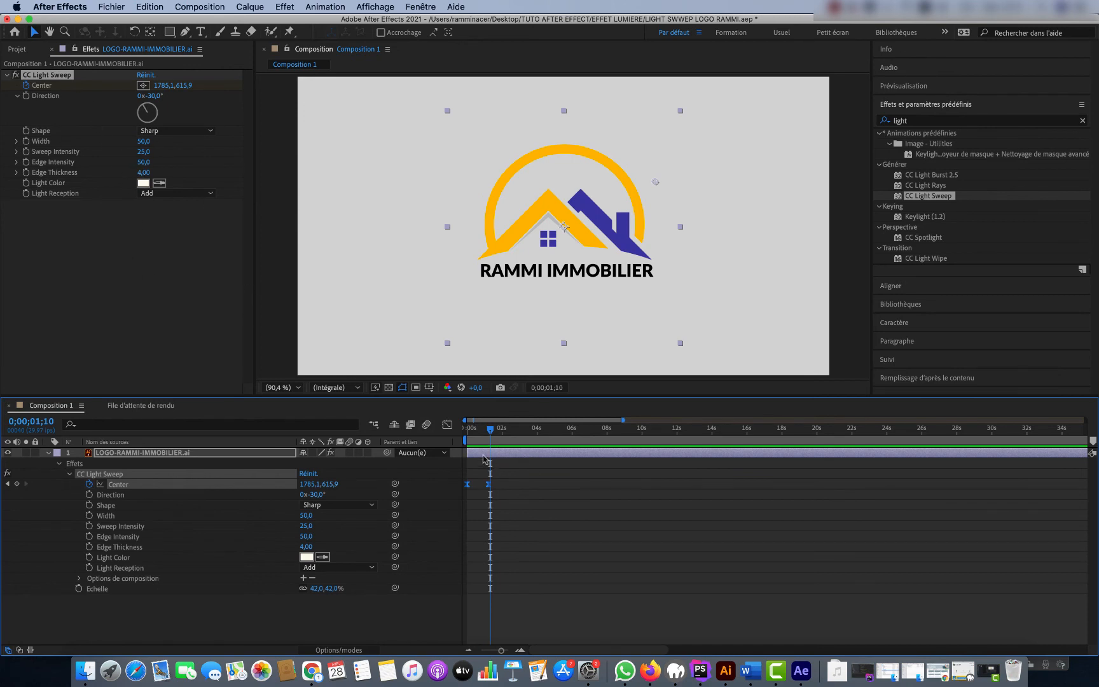
Step: Try an orange-red Light Color, E63C04, on the sweep at about 0;00;00;19
drag(493, 434, 477, 435)
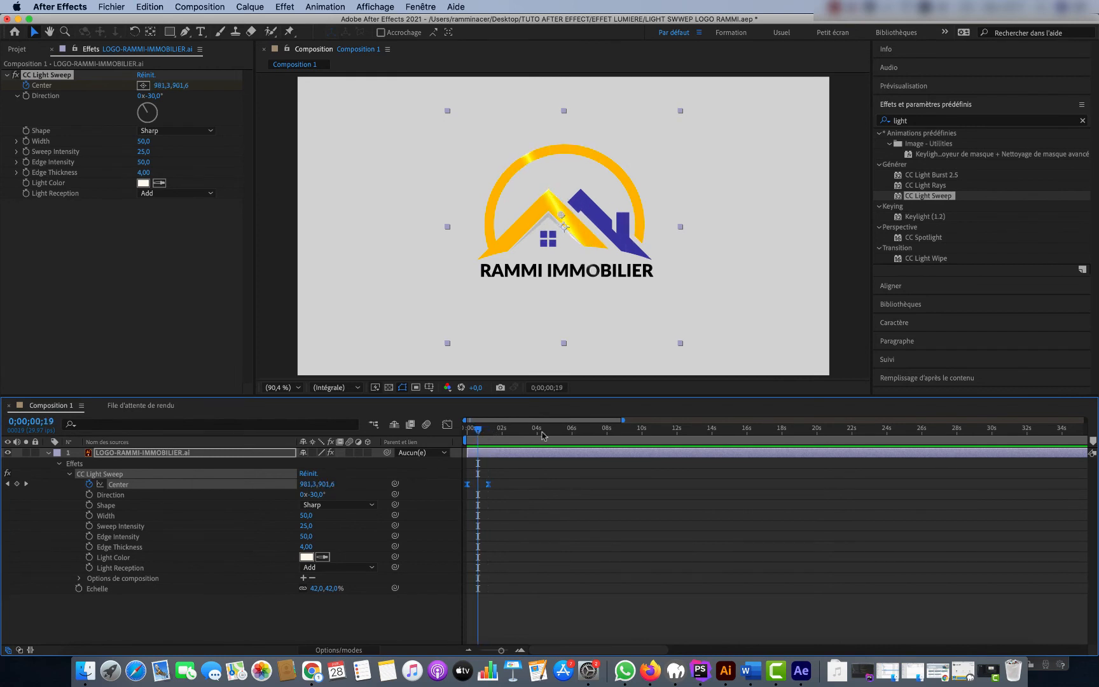
click(144, 184)
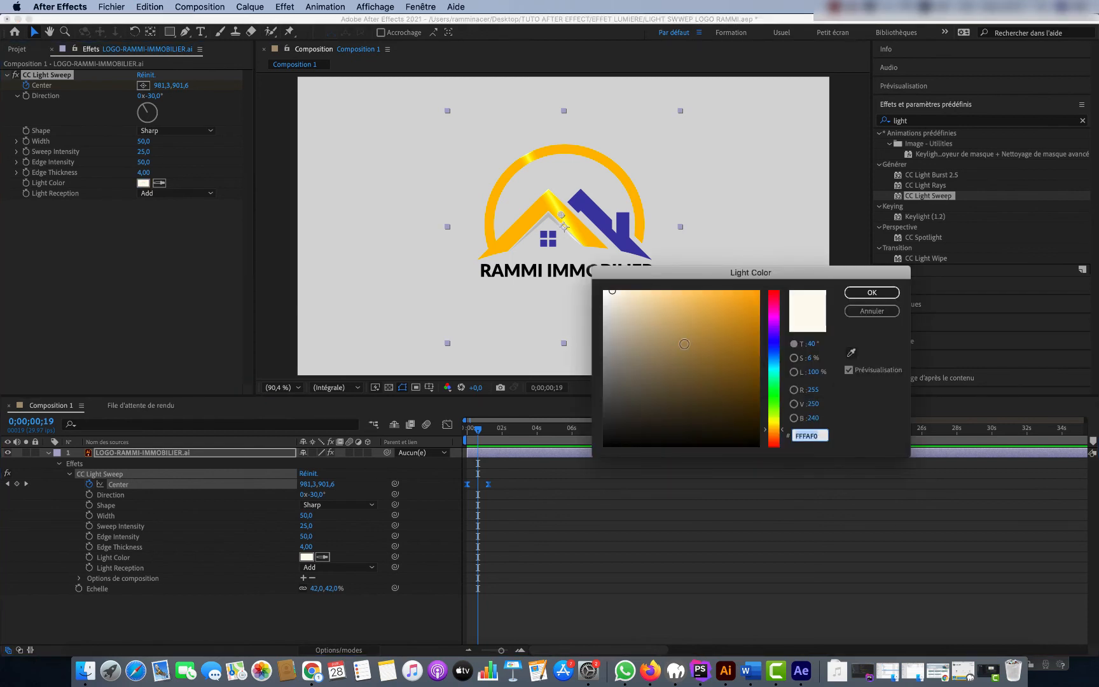
click(753, 366)
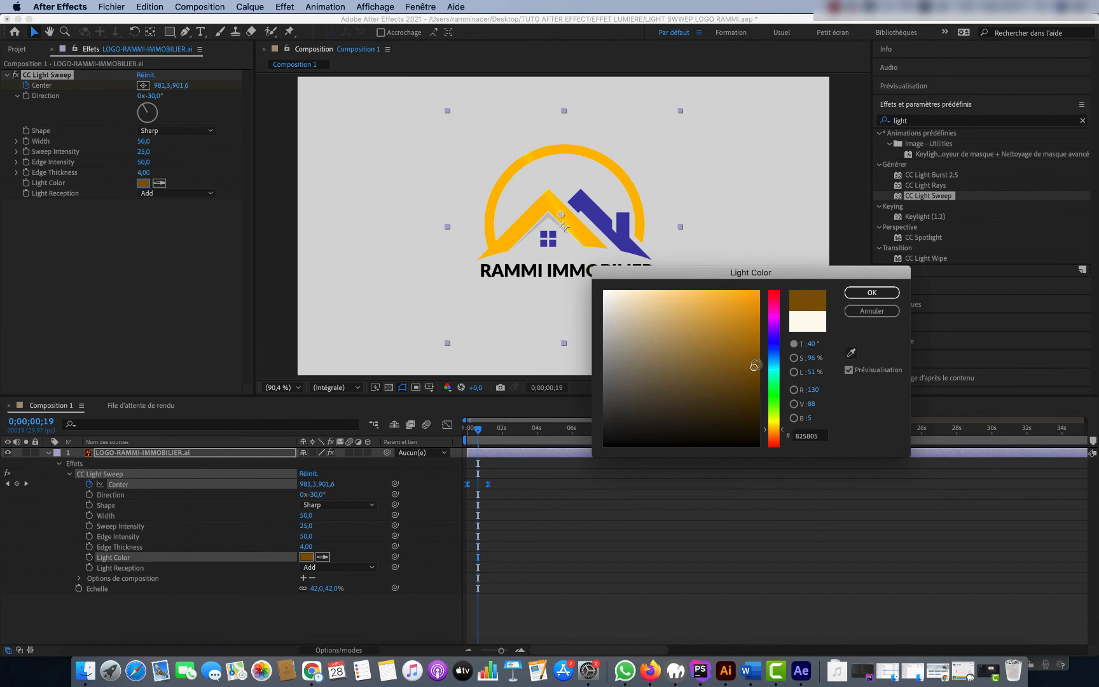
click(777, 439)
click(756, 306)
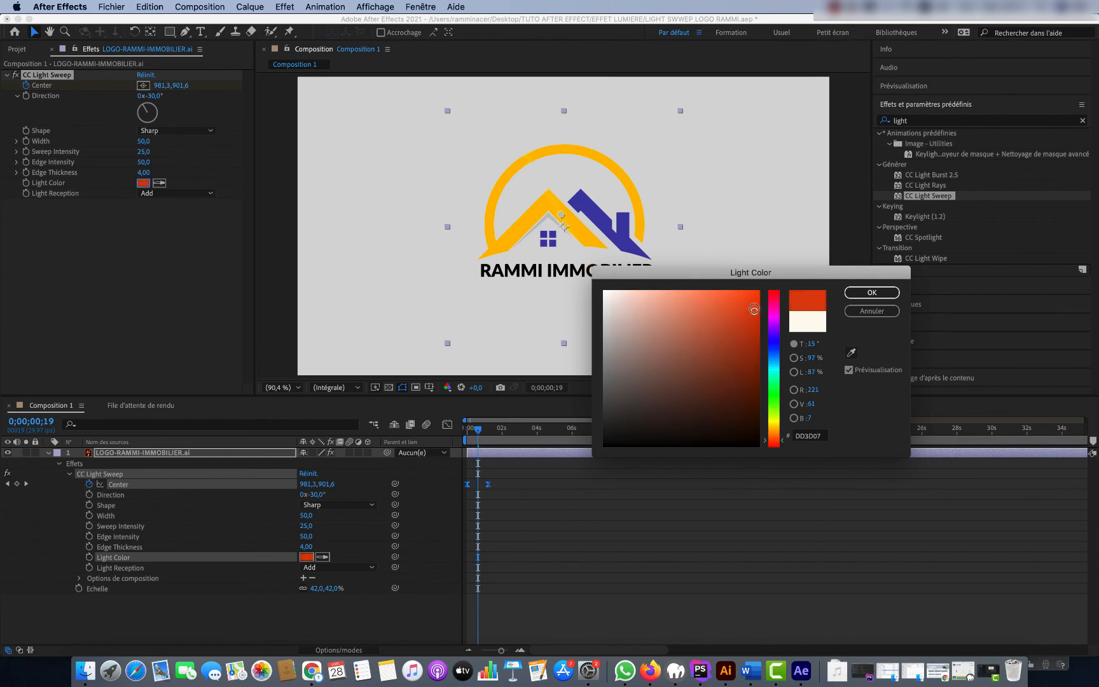
click(867, 293)
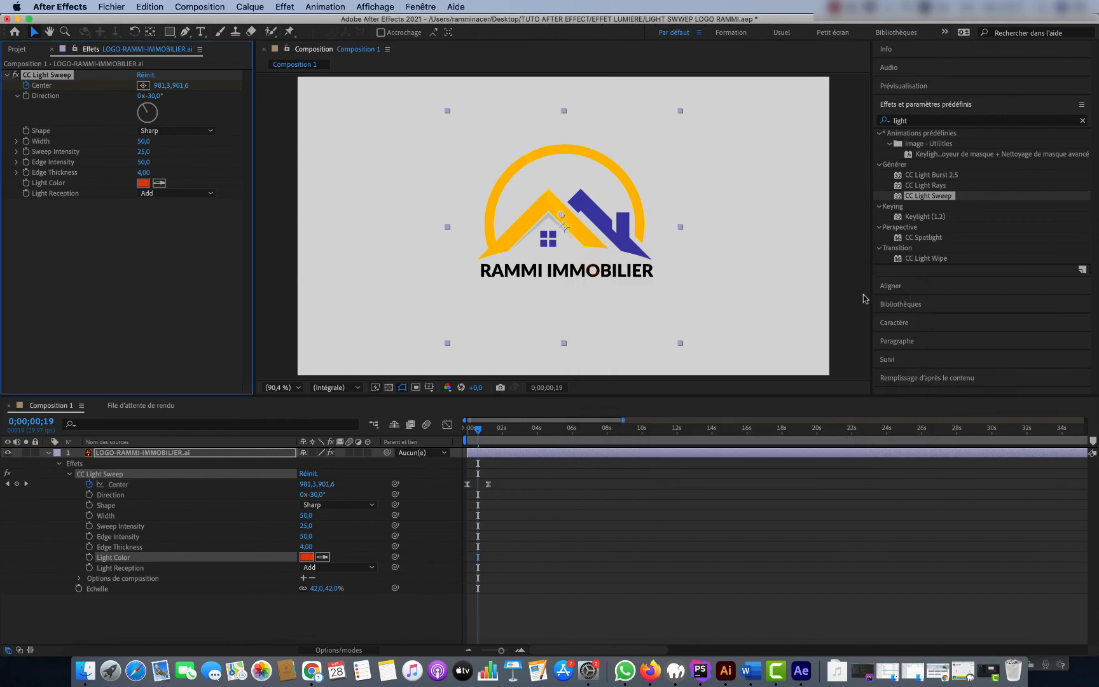
Step: Try a dark blue Light Color, about 0F12A4, for the light sweep
click(142, 183)
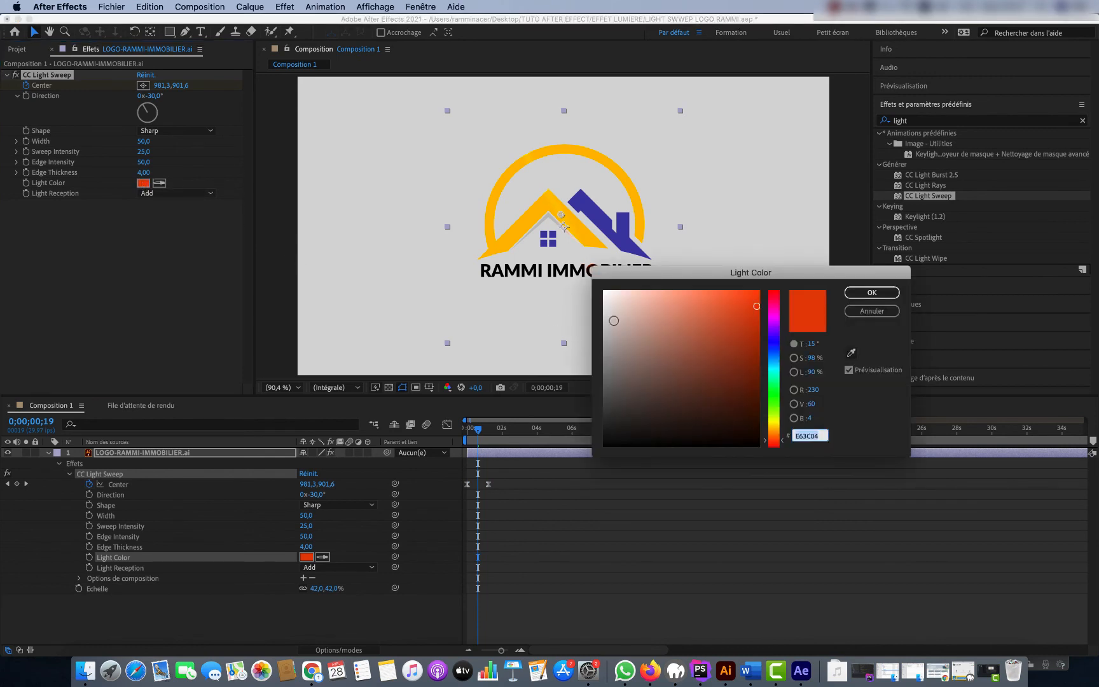
click(601, 296)
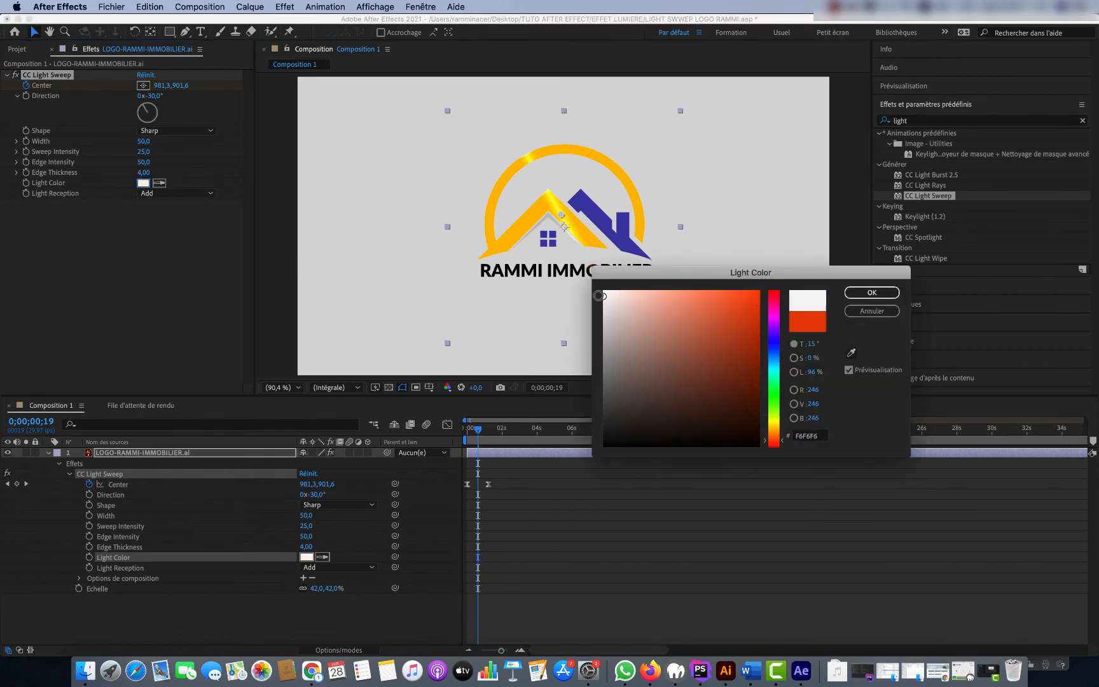
mouse_move(600, 296)
mouse_down()
mouse_move(697, 351)
mouse_move(697, 406)
mouse_up()
click(775, 354)
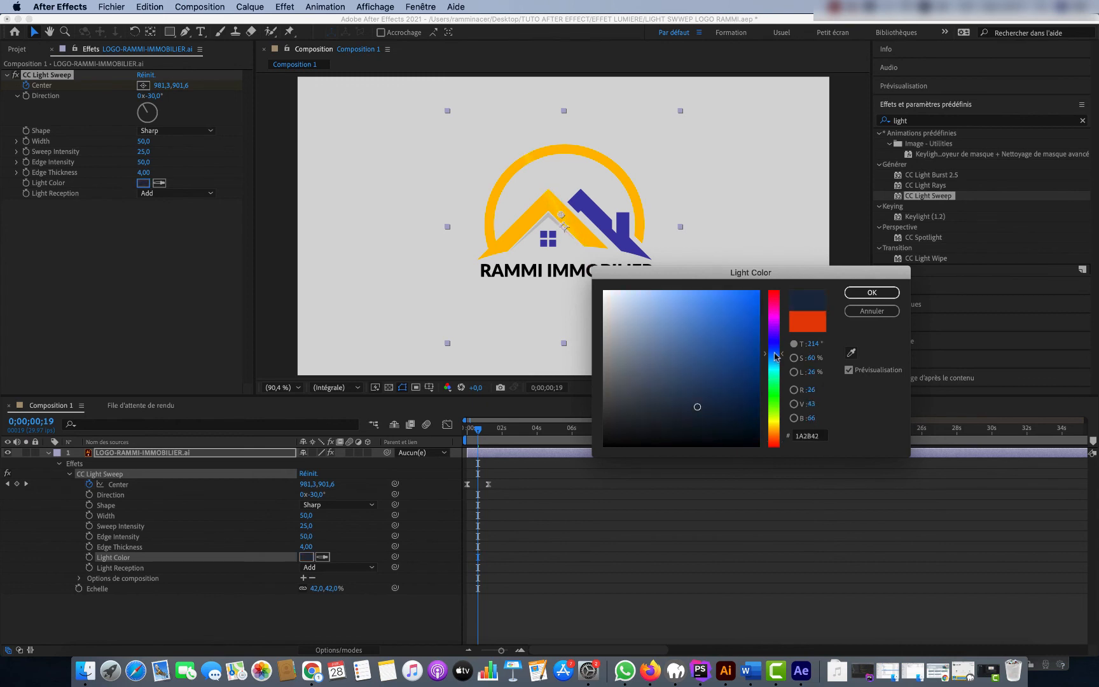
click(776, 347)
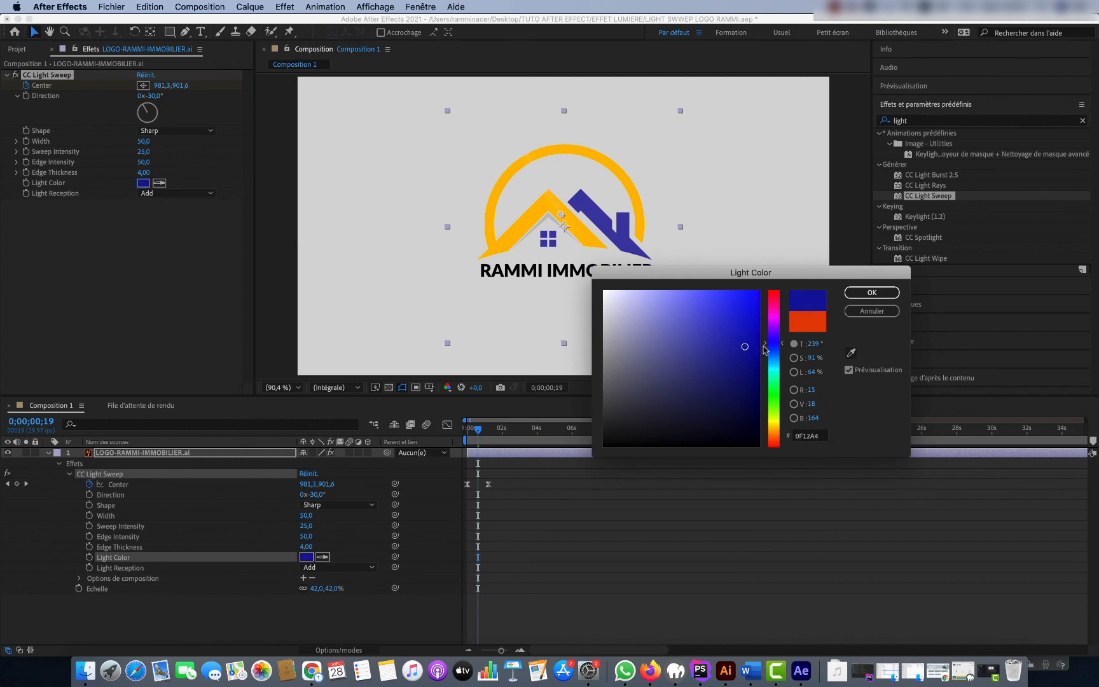
key(Return)
Step: Set the light sweep's Light Color to white
click(144, 182)
drag(614, 309, 593, 292)
click(852, 292)
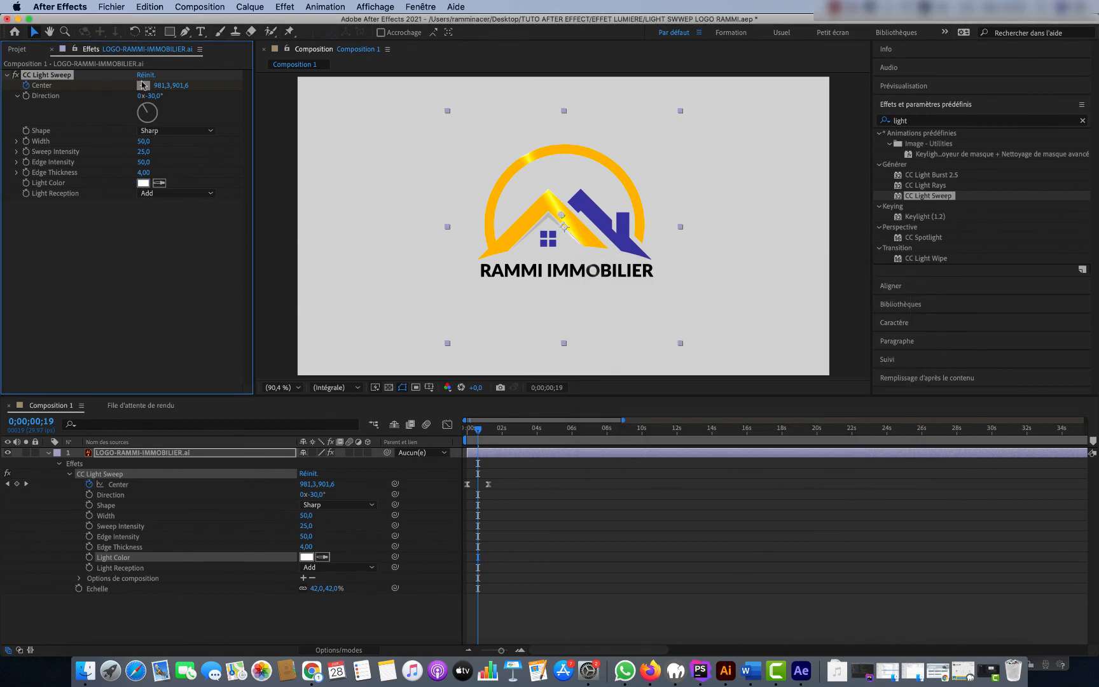
Step: Set the light sweep's Direction to -26° and its Width to 115, and preview the animation from the start
mouse_move(153, 99)
mouse_down()
mouse_move(181, 96)
mouse_move(141, 95)
mouse_up()
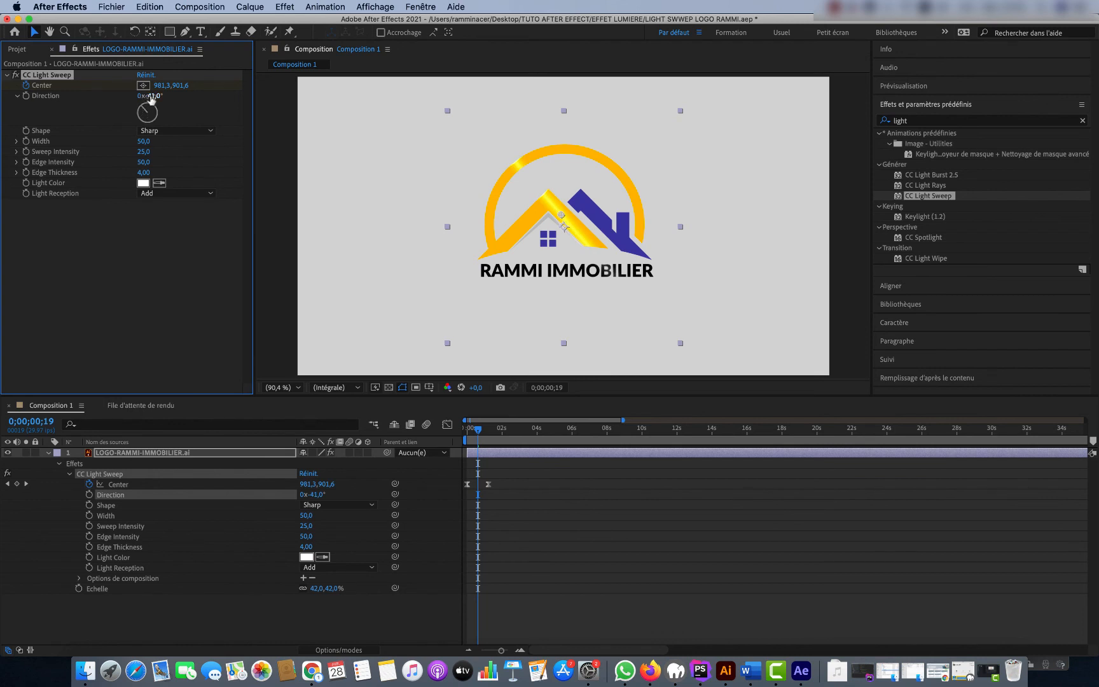
mouse_move(152, 98)
mouse_down()
mouse_move(162, 98)
mouse_move(147, 110)
mouse_up()
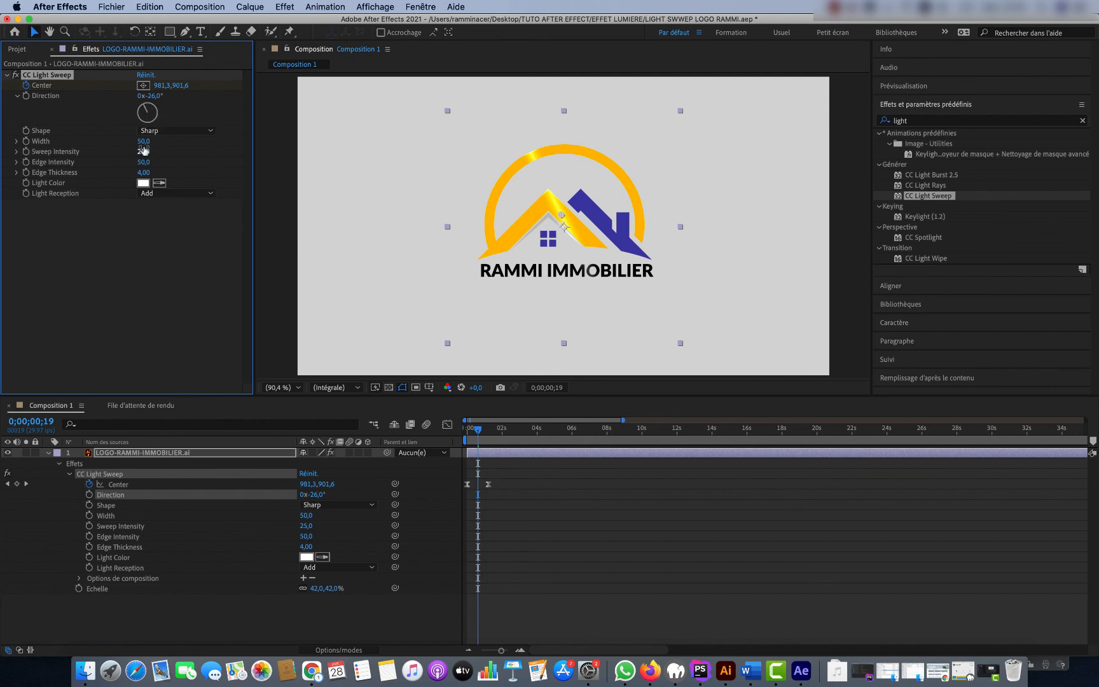
drag(144, 141, 176, 143)
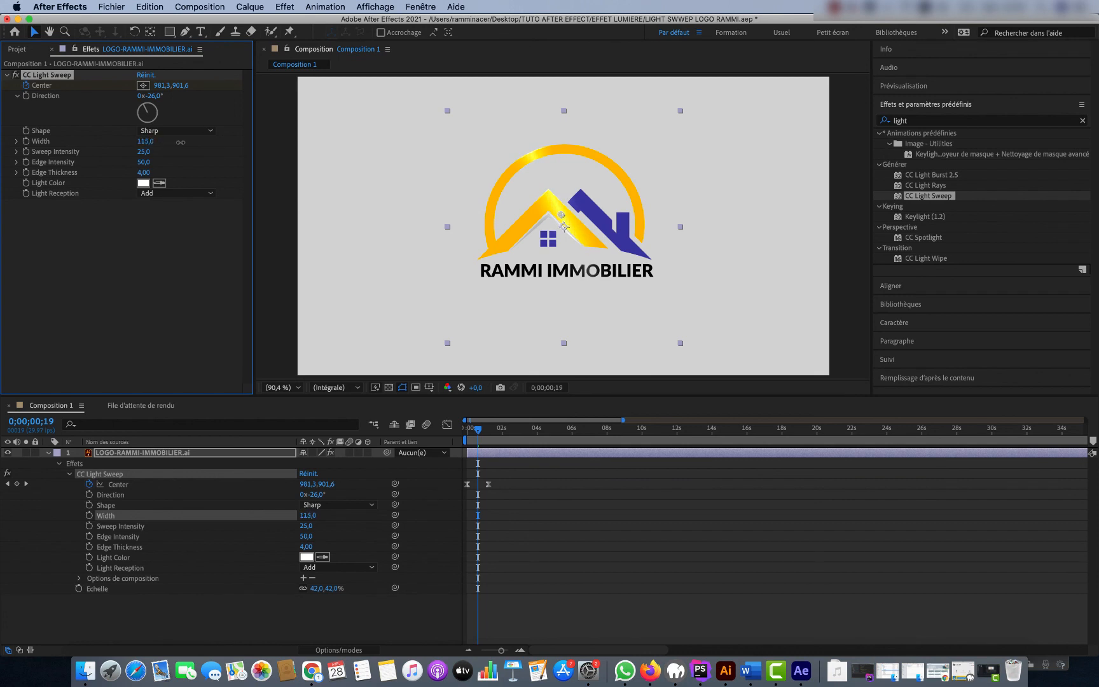
click(591, 502)
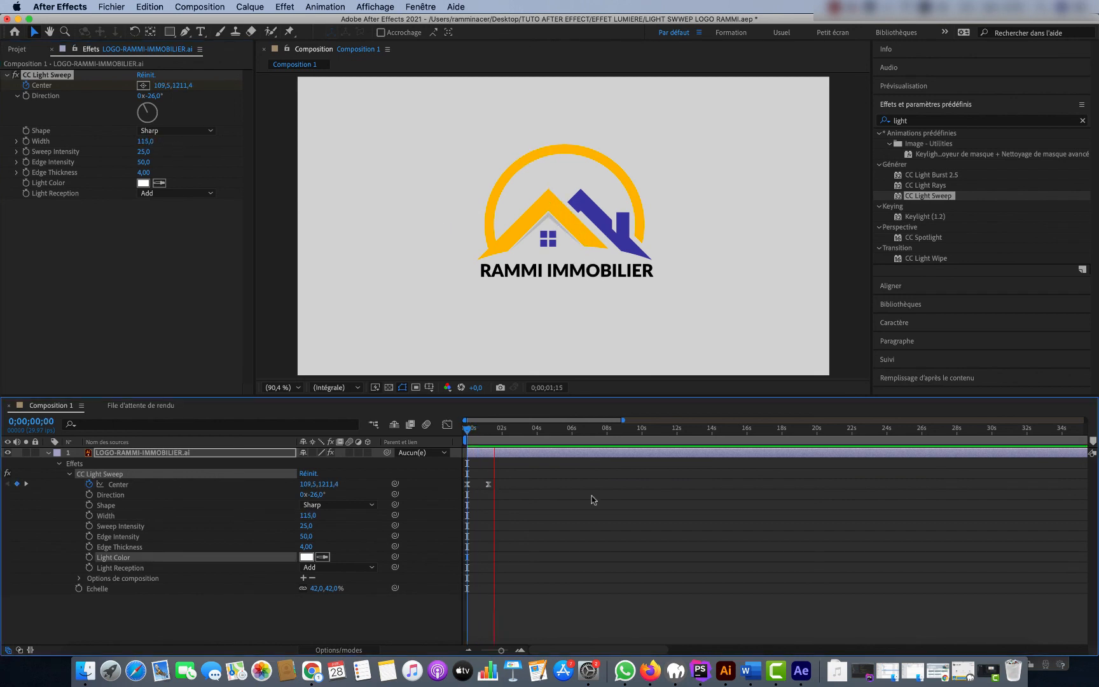
key(space)
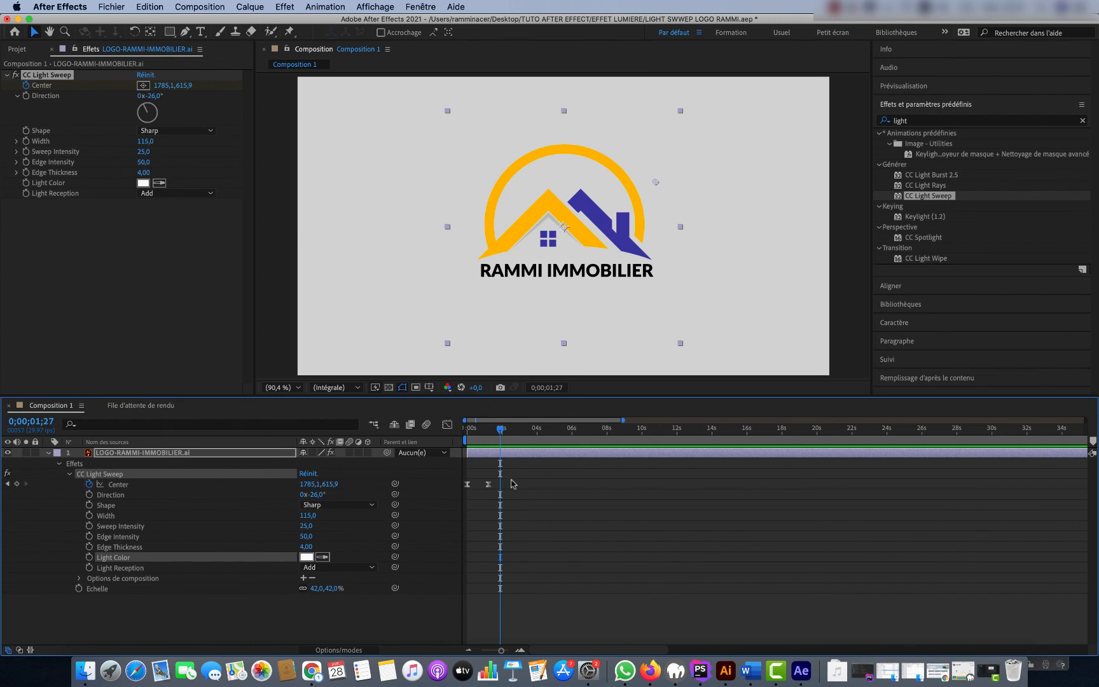
Step: Copy both Center keyframes and paste them at 0;00;02;16
drag(509, 478, 467, 499)
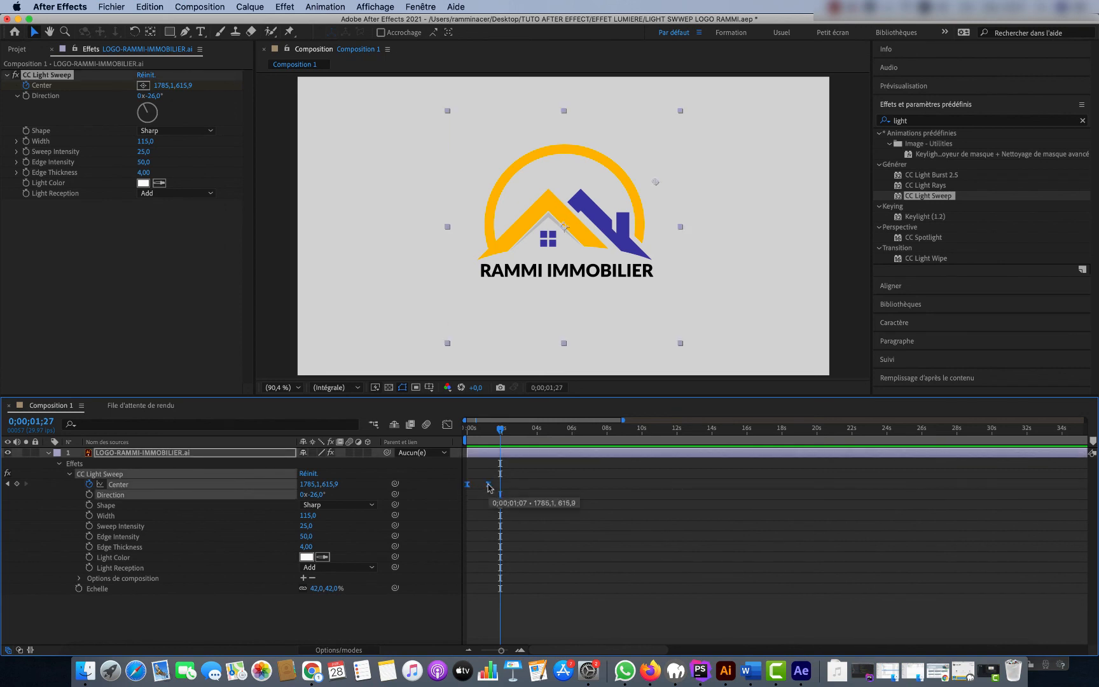
key(super+c)
click(510, 431)
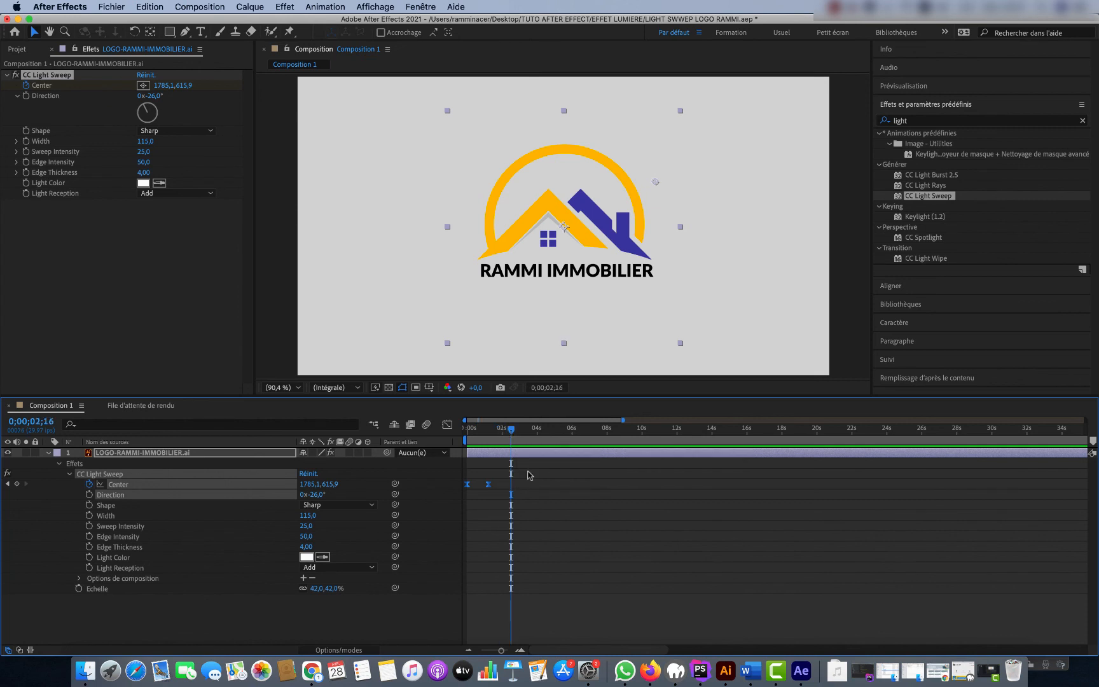
key(super+v)
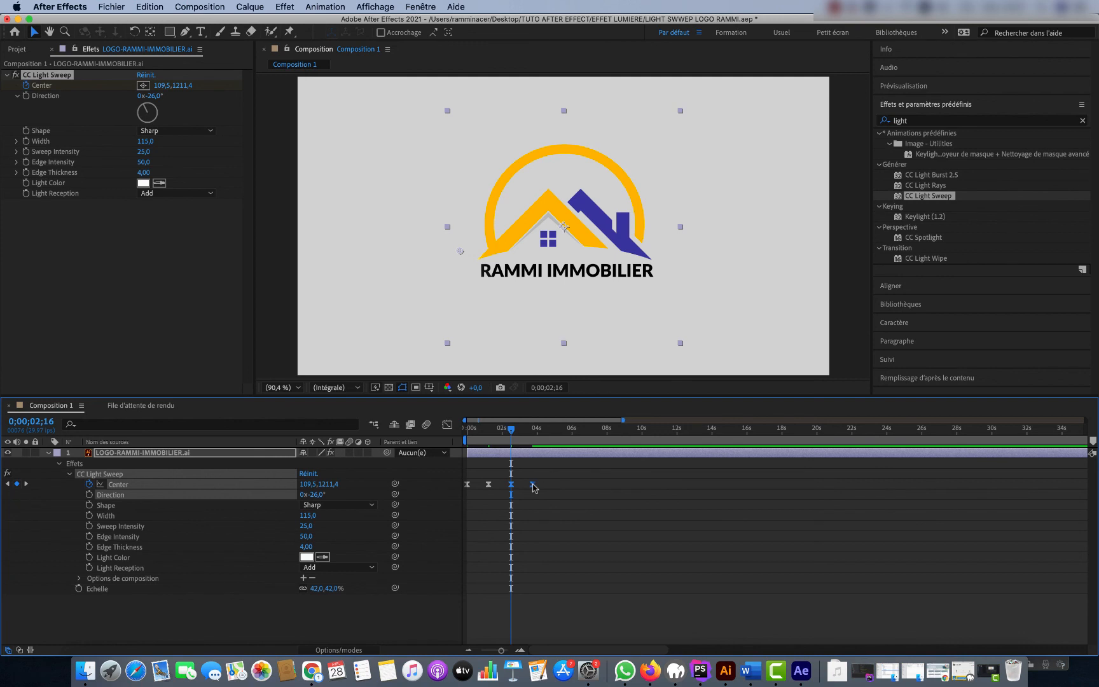
Step: Time-reverse the two pasted Center keyframes (Inverser les images clés) so the light sweeps back across the logo
right_click(532, 484)
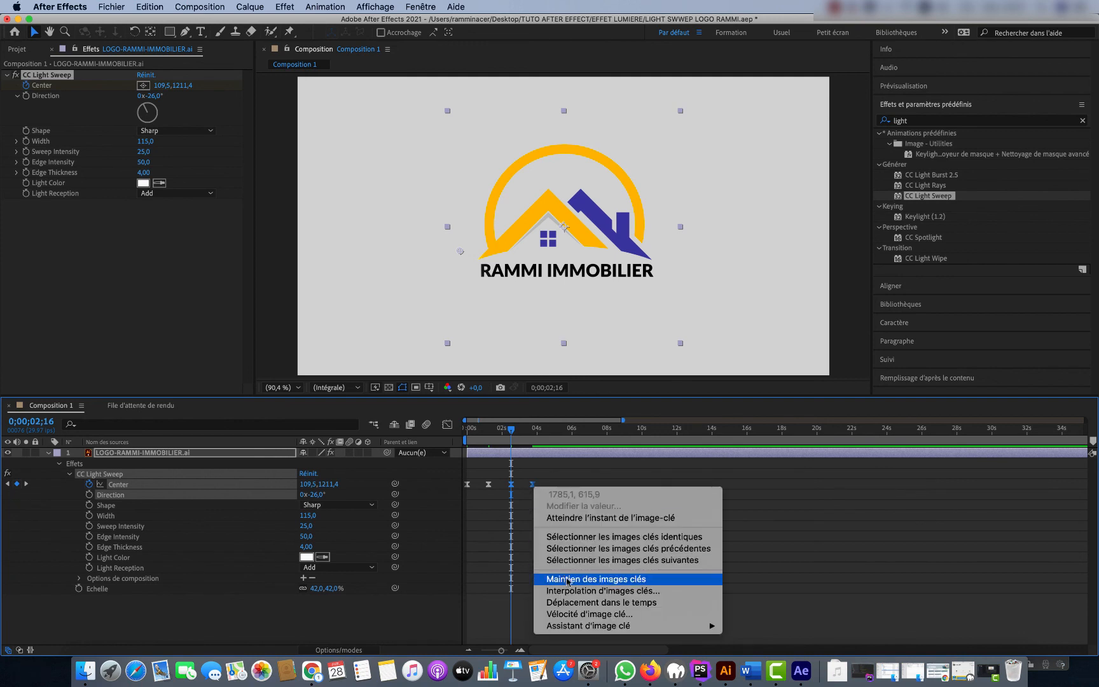
mouse_move(579, 626)
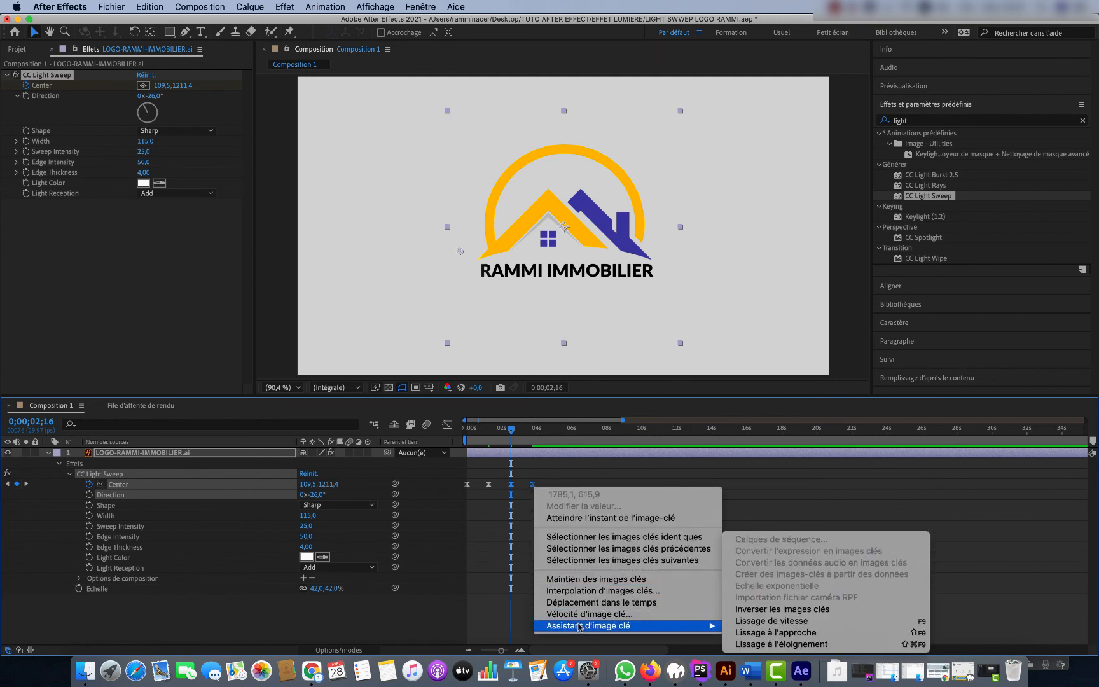
click(770, 609)
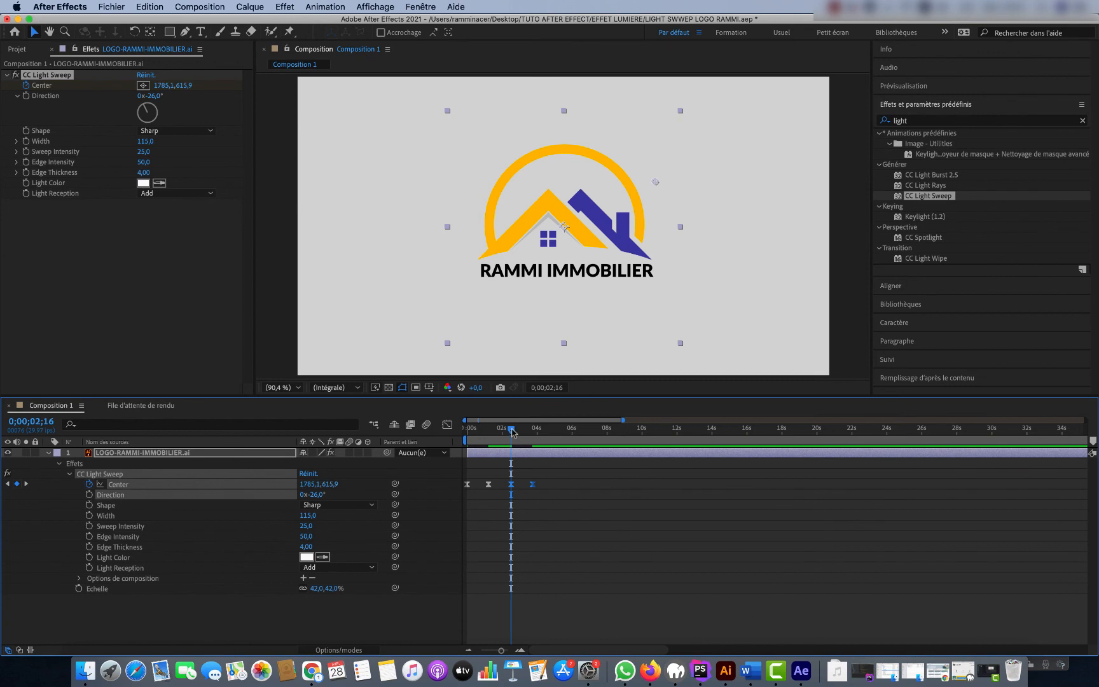
Step: Preview the forward and return light sweeps from the start of the composition
key(Home)
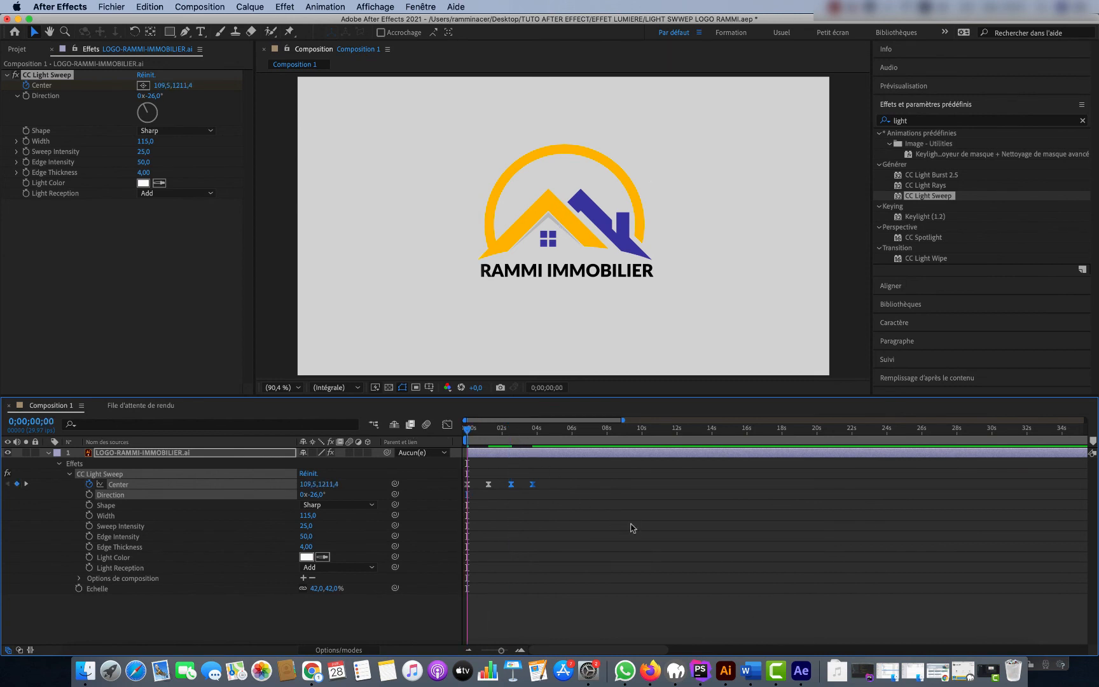
key(space)
key(space)
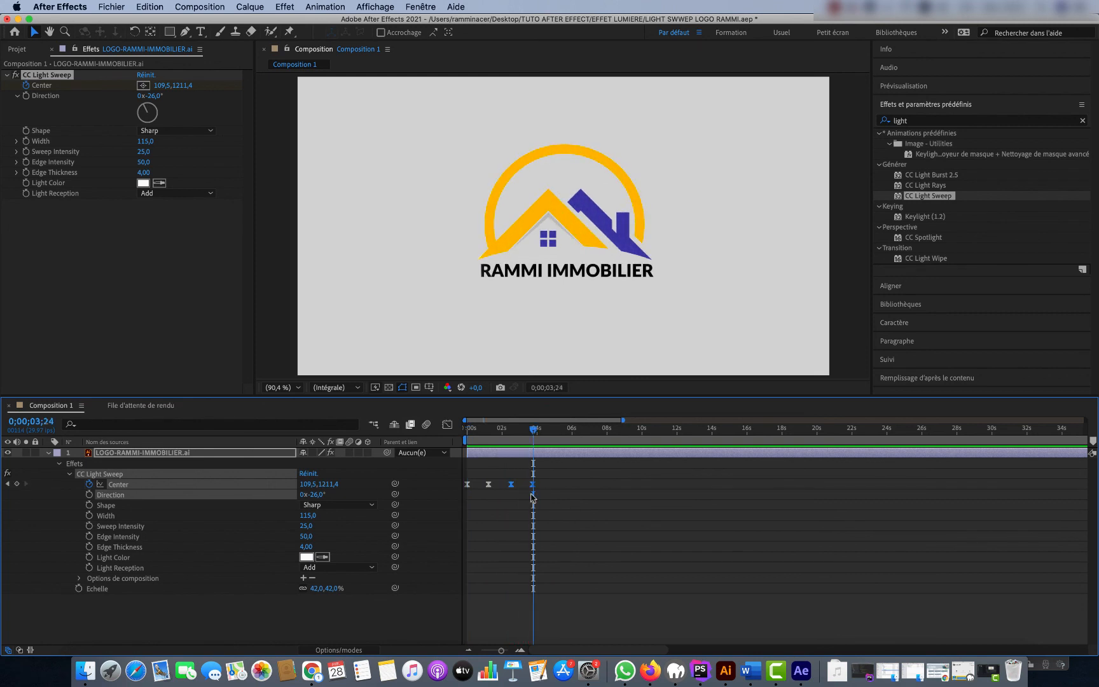
Step: Move the reversed Center keyframe pair earlier, so the return sweep starts just before 2 seconds, and preview it
drag(510, 485, 500, 488)
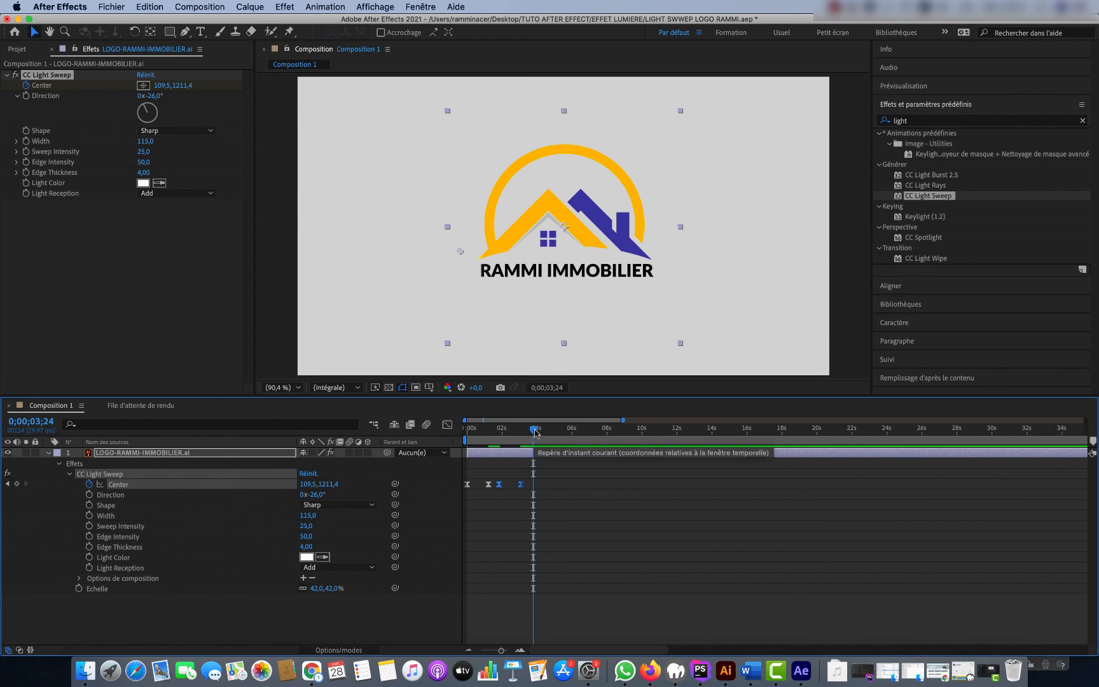
key(Home)
key(space)
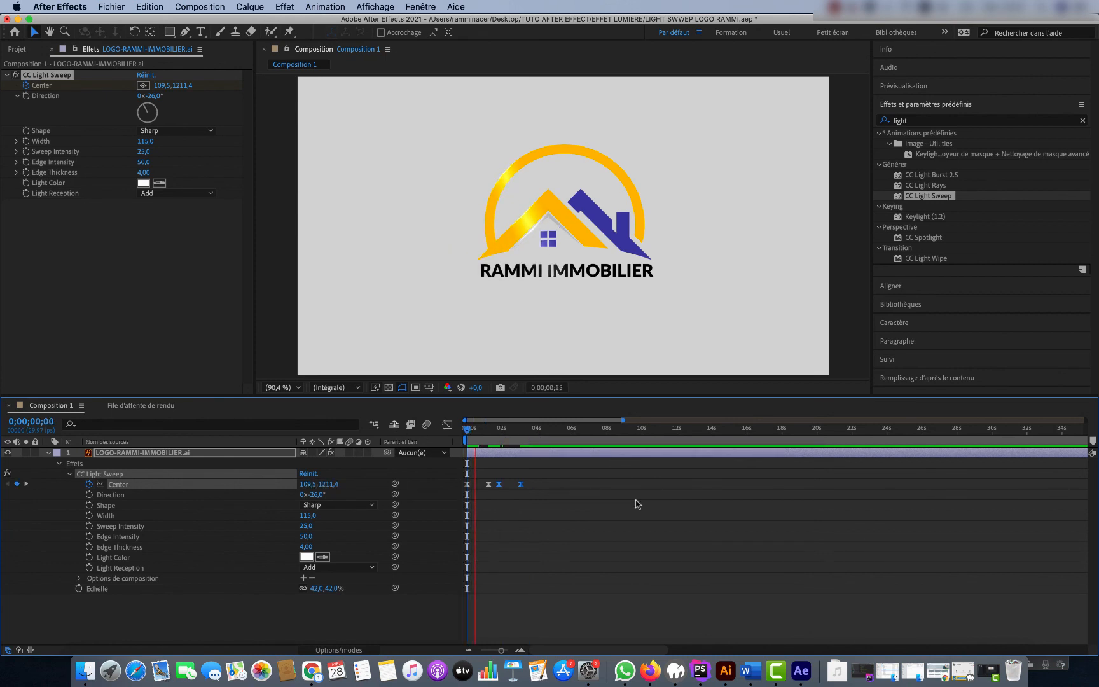
click(537, 450)
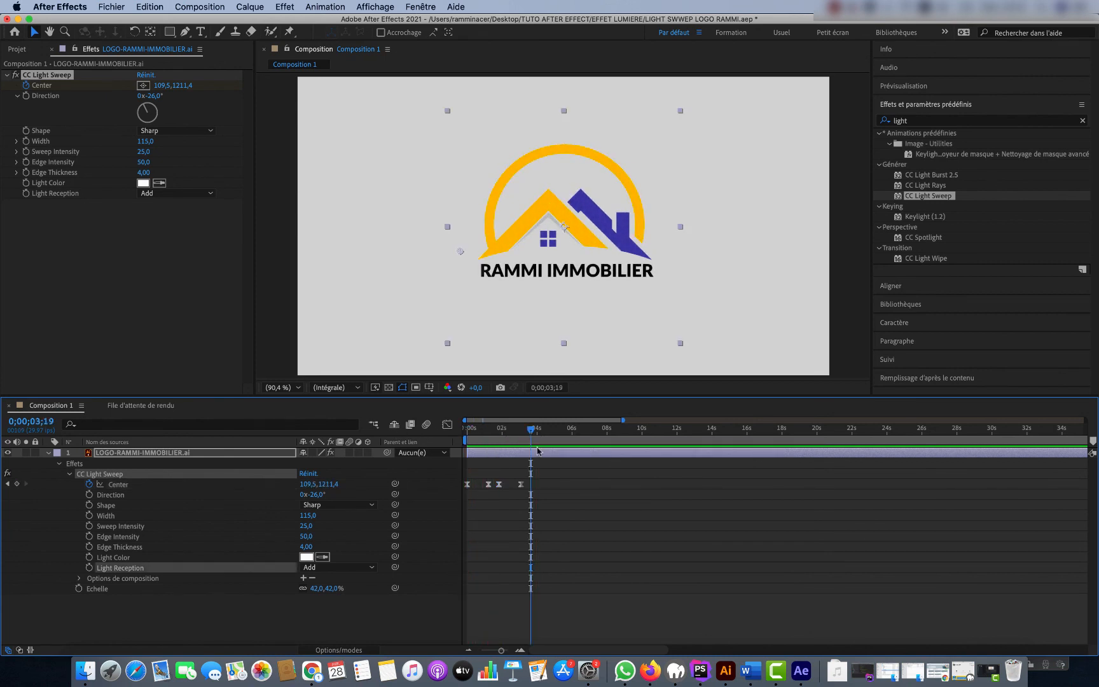
Step: Replay the back-and-forth light sweep from the start to check its retimed return
drag(529, 432, 432, 433)
key(space)
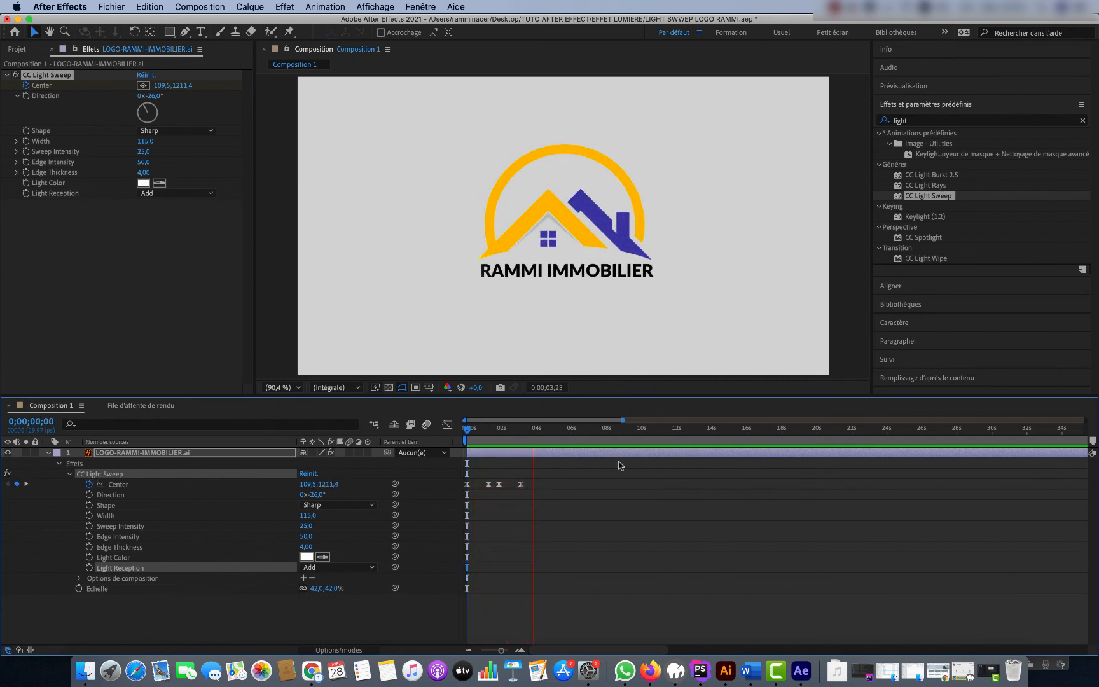
key(space)
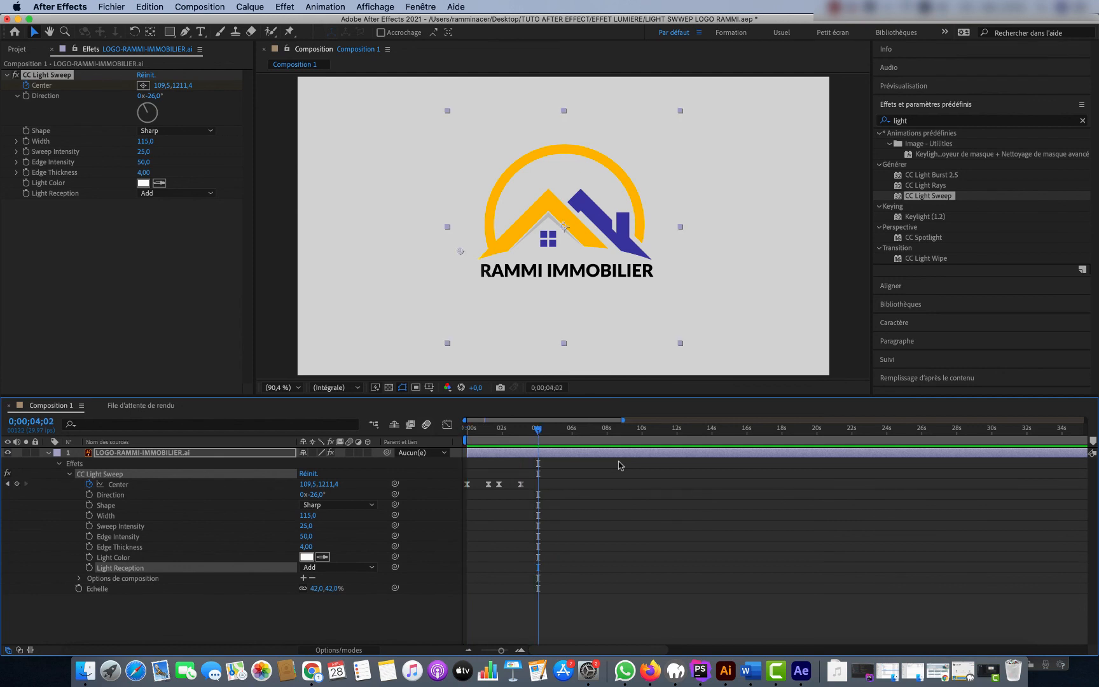